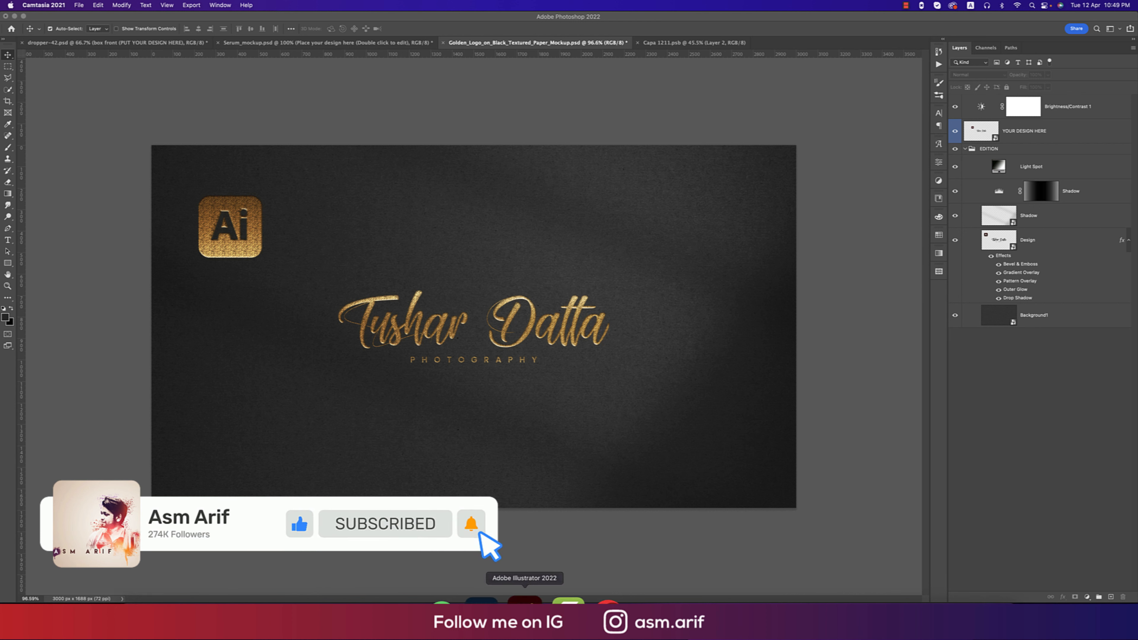
# Create a Web-preset 2000 × 2000 px RGB document named 'signature logo'.
pyautogui.click(521, 594)
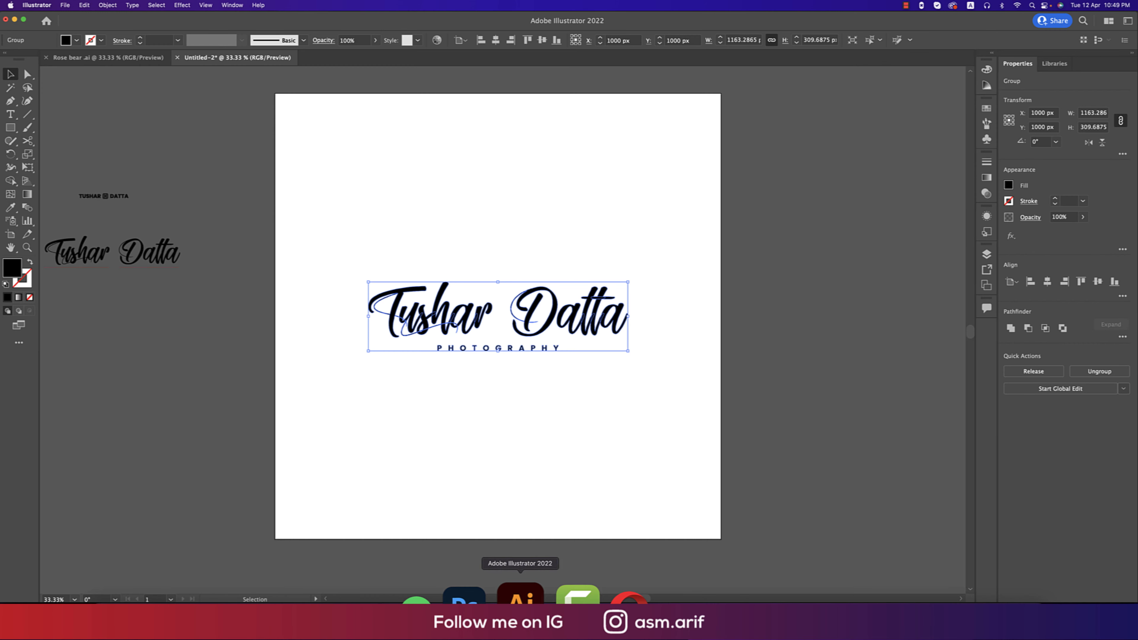
pyautogui.click(643, 274)
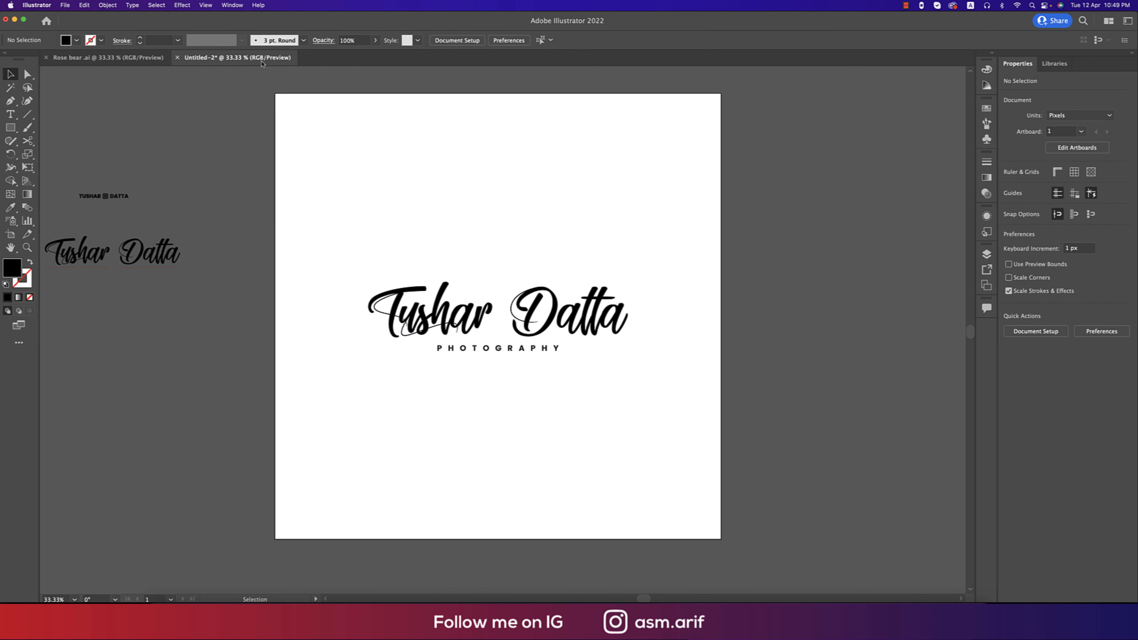
pyautogui.click(65, 5)
pyautogui.click(80, 16)
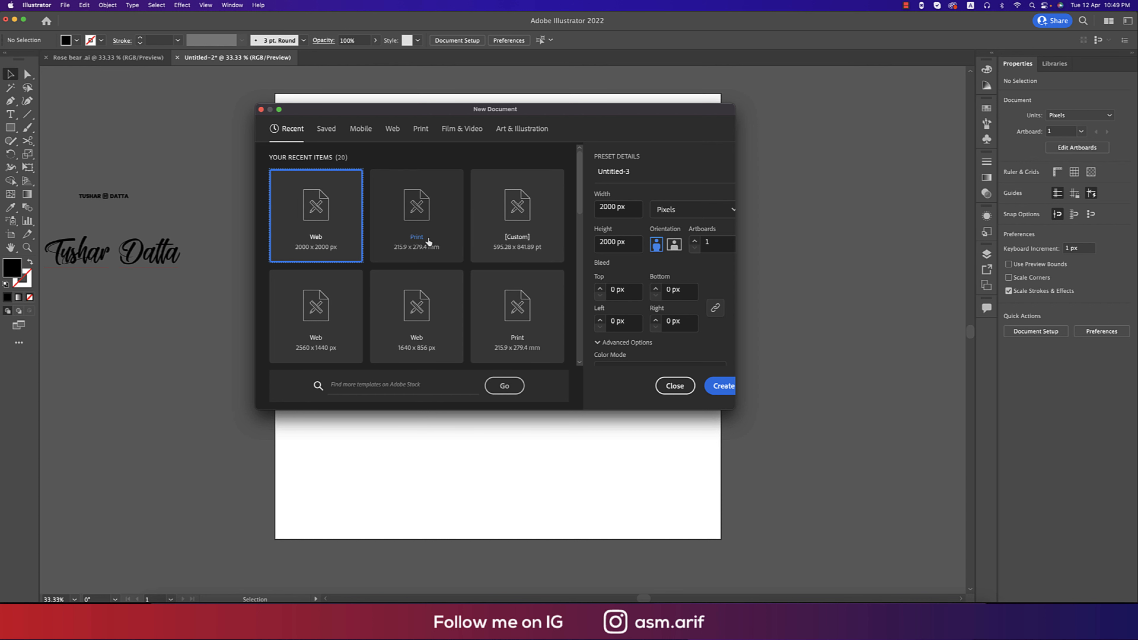
pyautogui.scroll(-5, 664, 305)
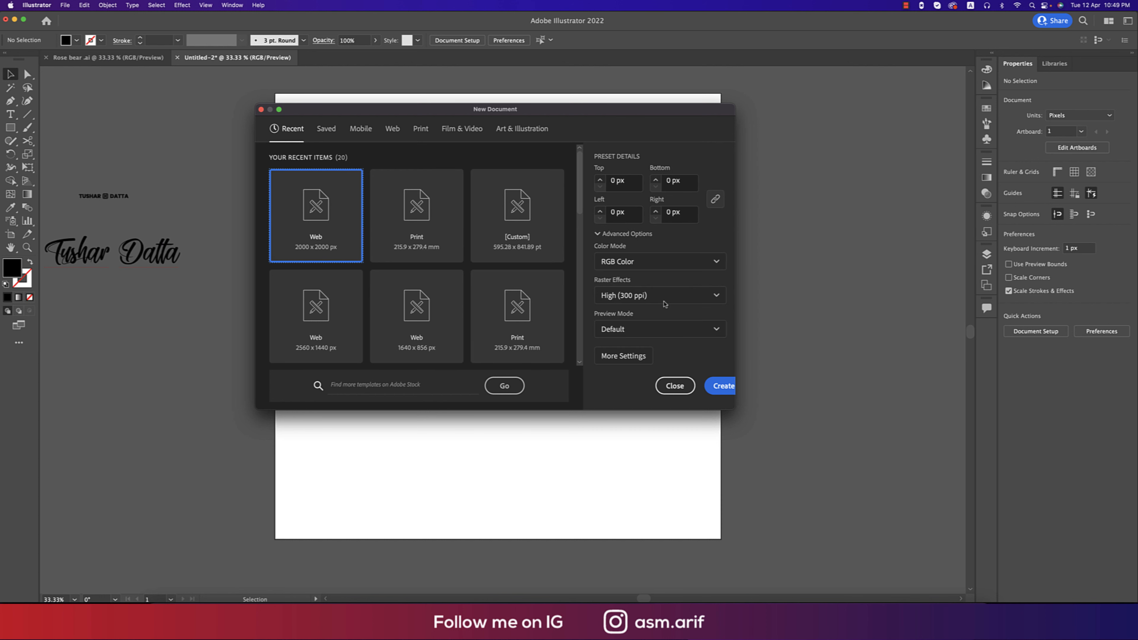
pyautogui.click(679, 263)
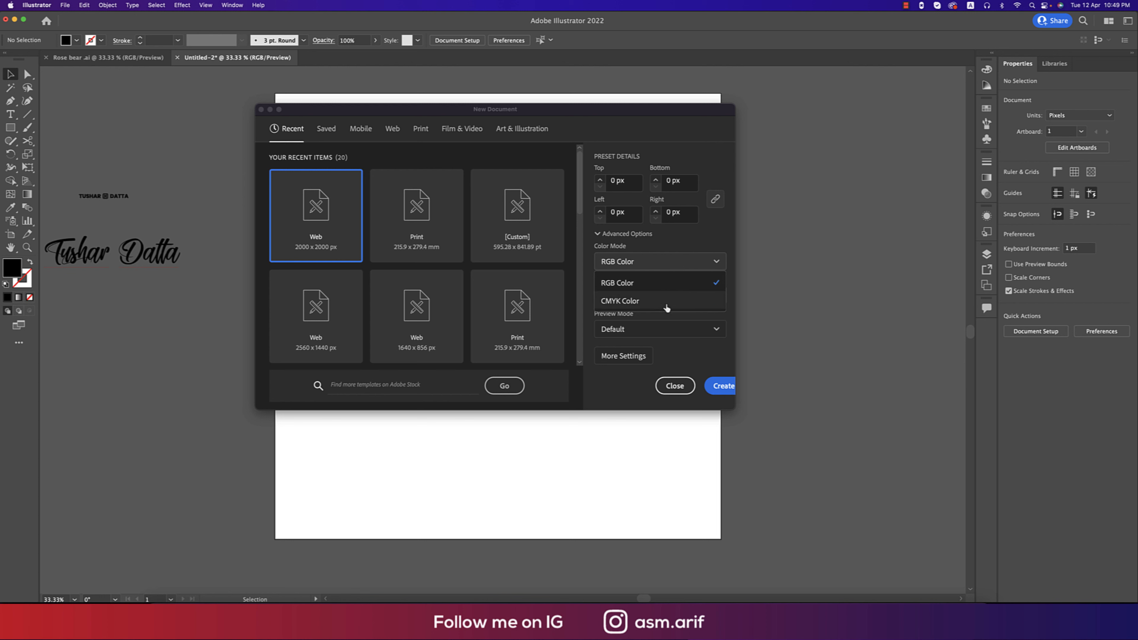
pyautogui.click(652, 285)
pyautogui.scroll(3, 653, 287)
pyautogui.moveTo(631, 174); pyautogui.dragTo(526, 169)
pyautogui.write('signature logo')
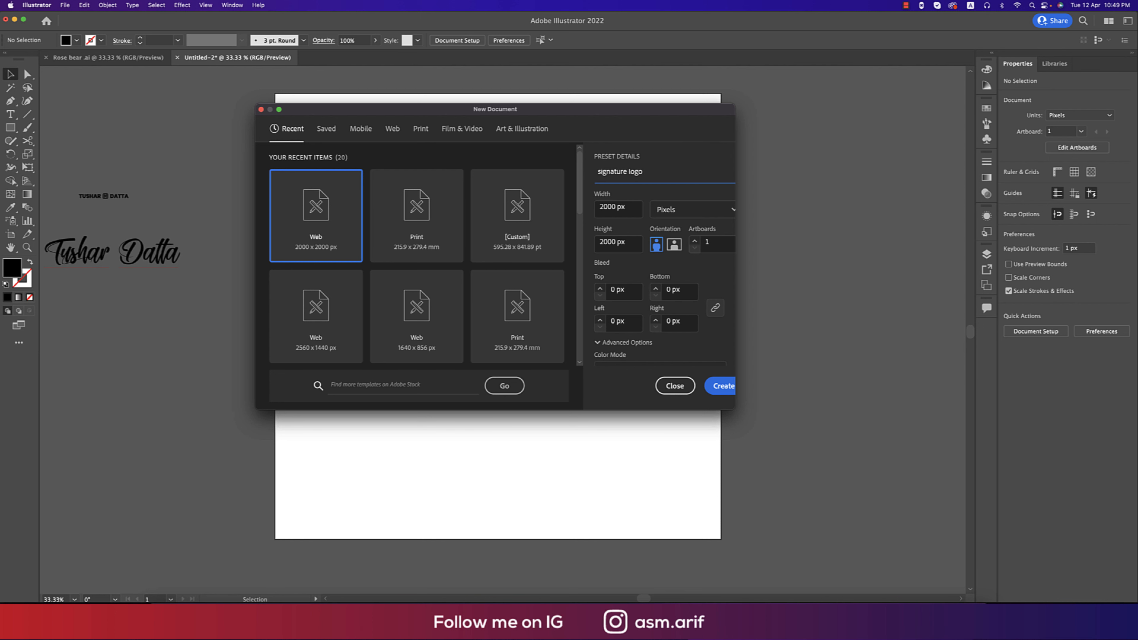
pyautogui.click(724, 387)
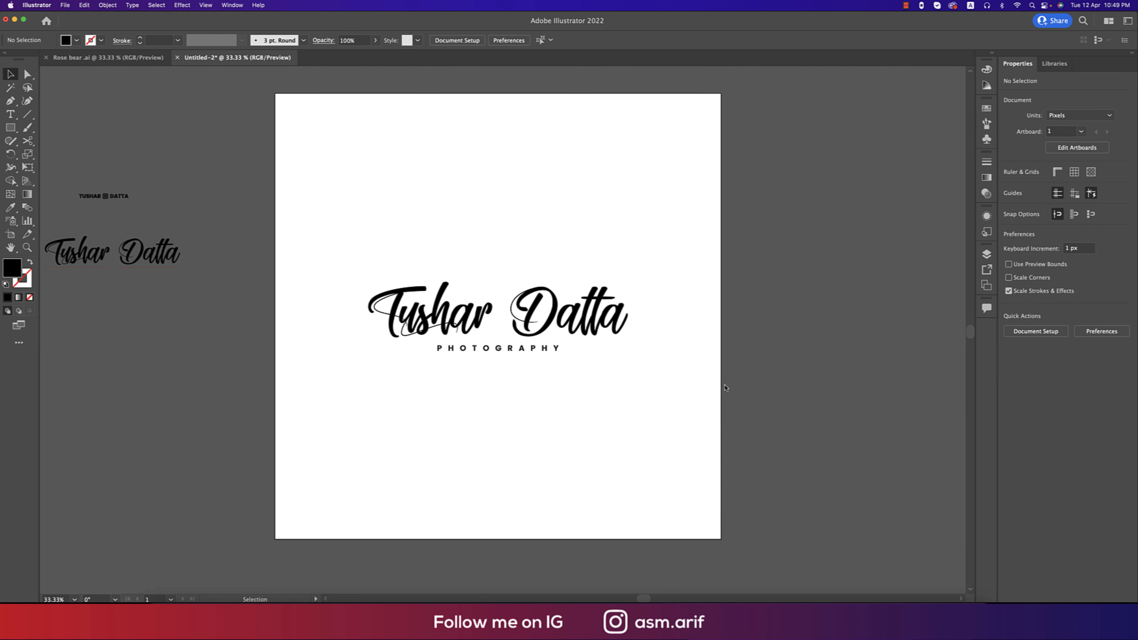
pyautogui.click(11, 113)
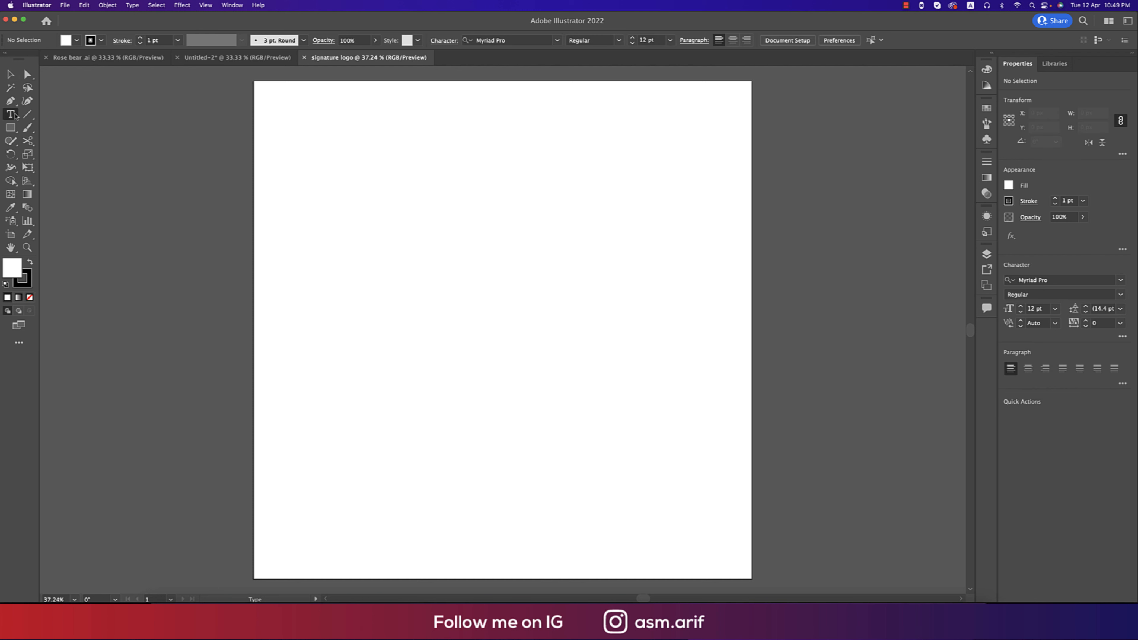
pyautogui.click(382, 295)
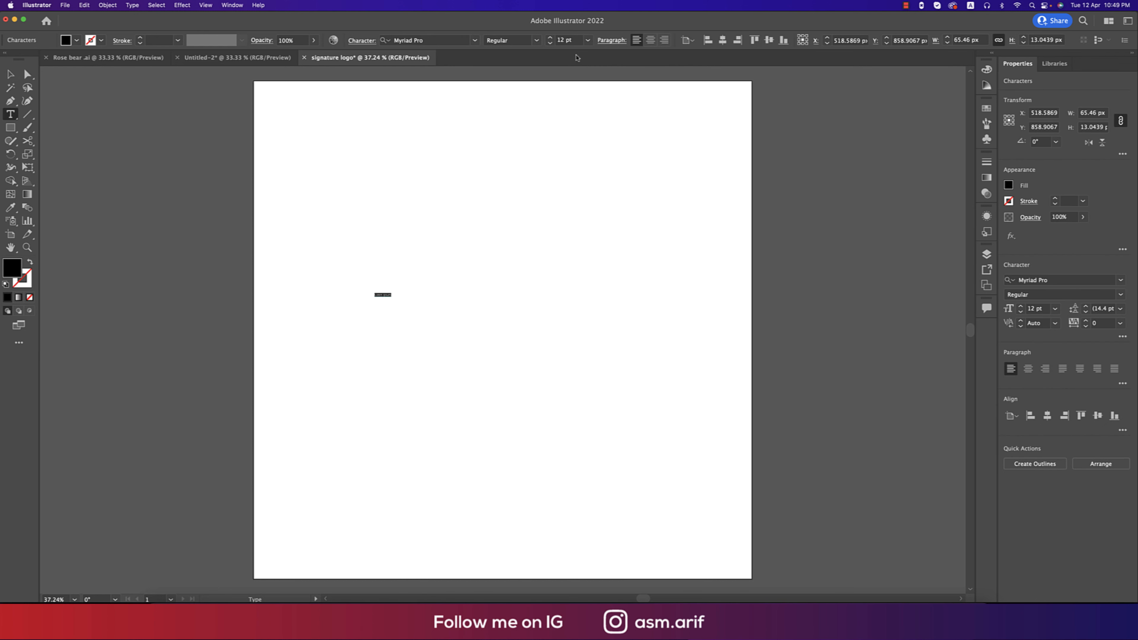
pyautogui.click(587, 40)
pyautogui.click(605, 239)
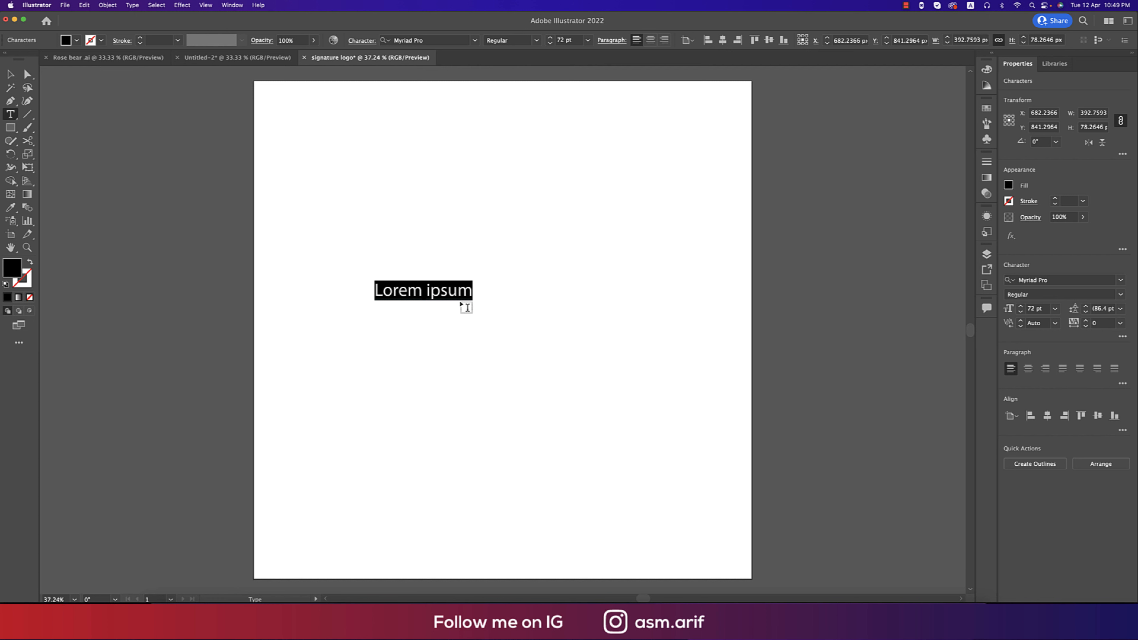
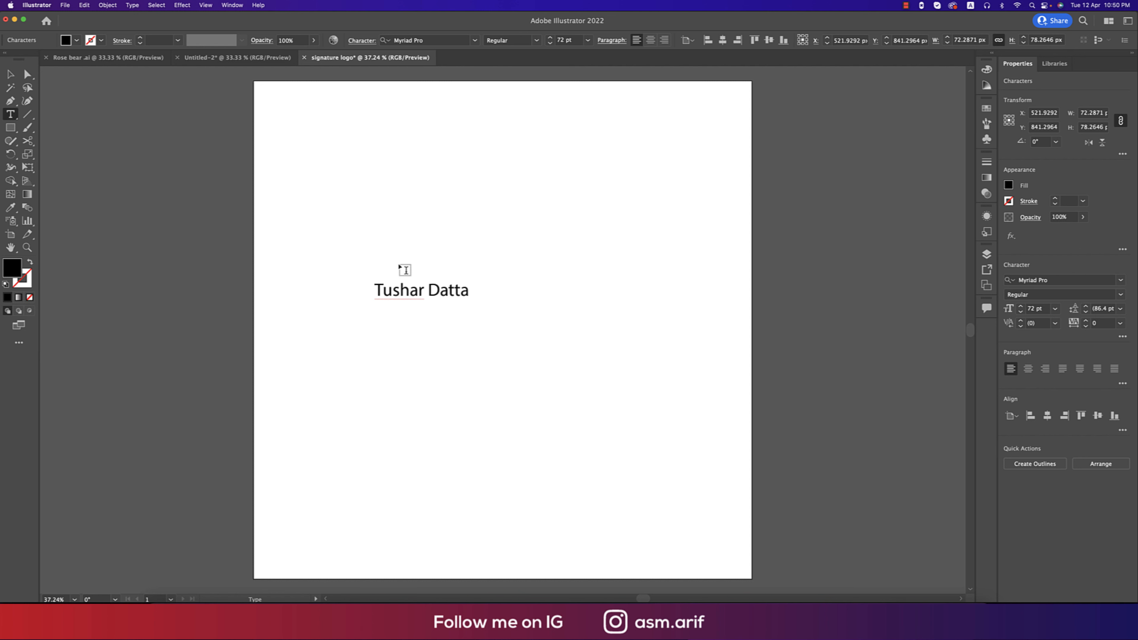
pyautogui.click(15, 76)
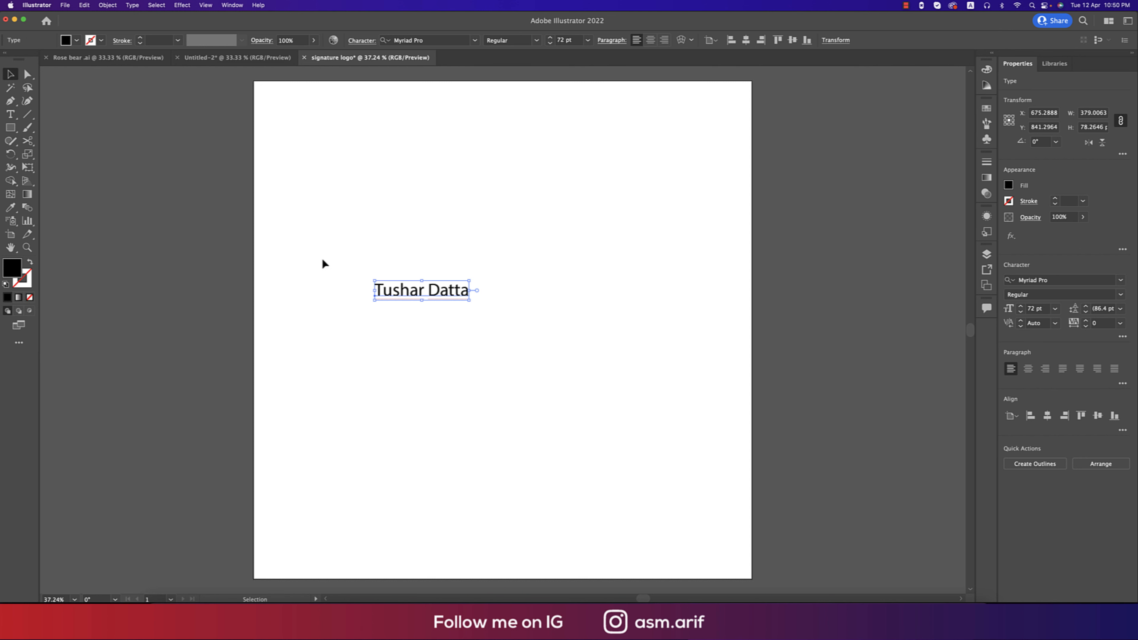
pyautogui.moveTo(469, 302); pyautogui.dragTo(592, 379)
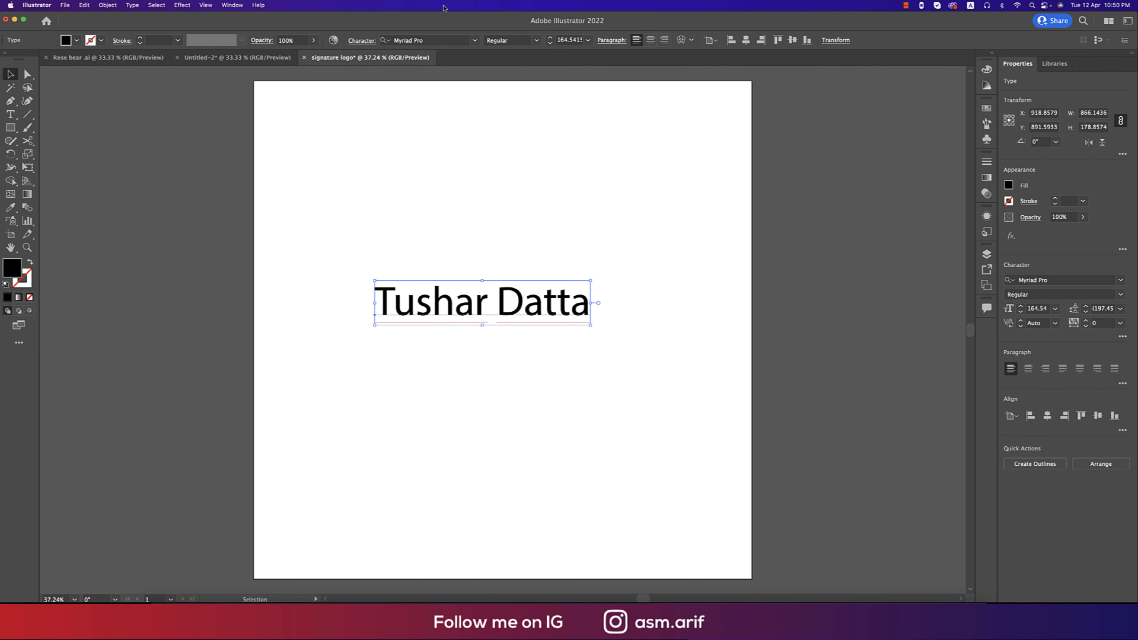
# Set the name in the Moving Skate font and scale it up to about 291 pt.
pyautogui.click(475, 40)
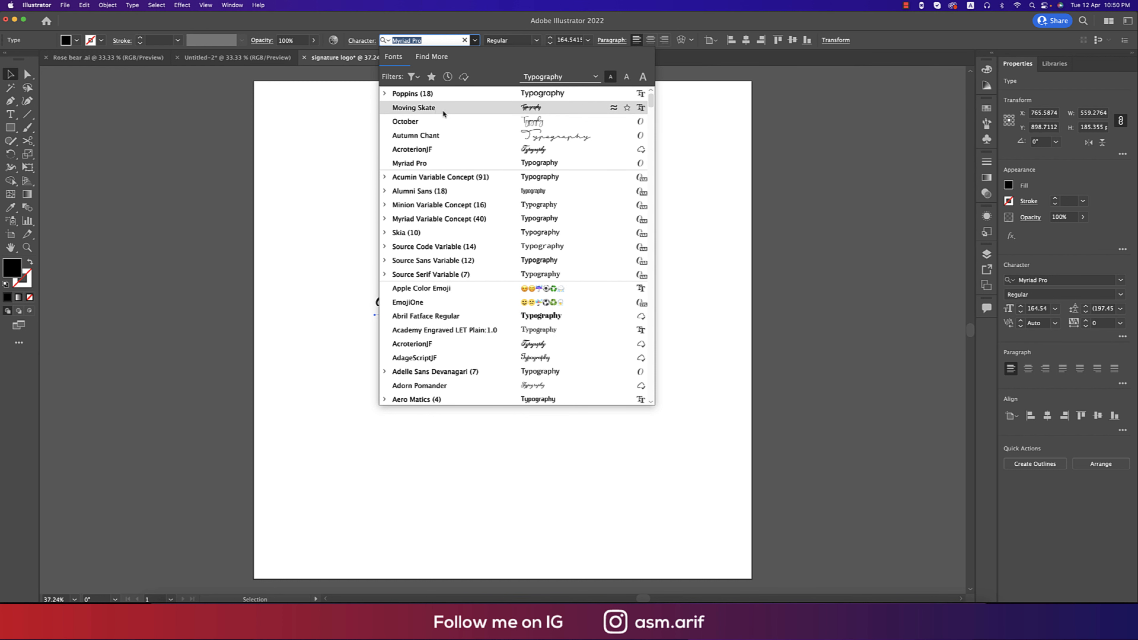
pyautogui.click(413, 107)
pyautogui.moveTo(514, 328); pyautogui.dragTo(583, 328)
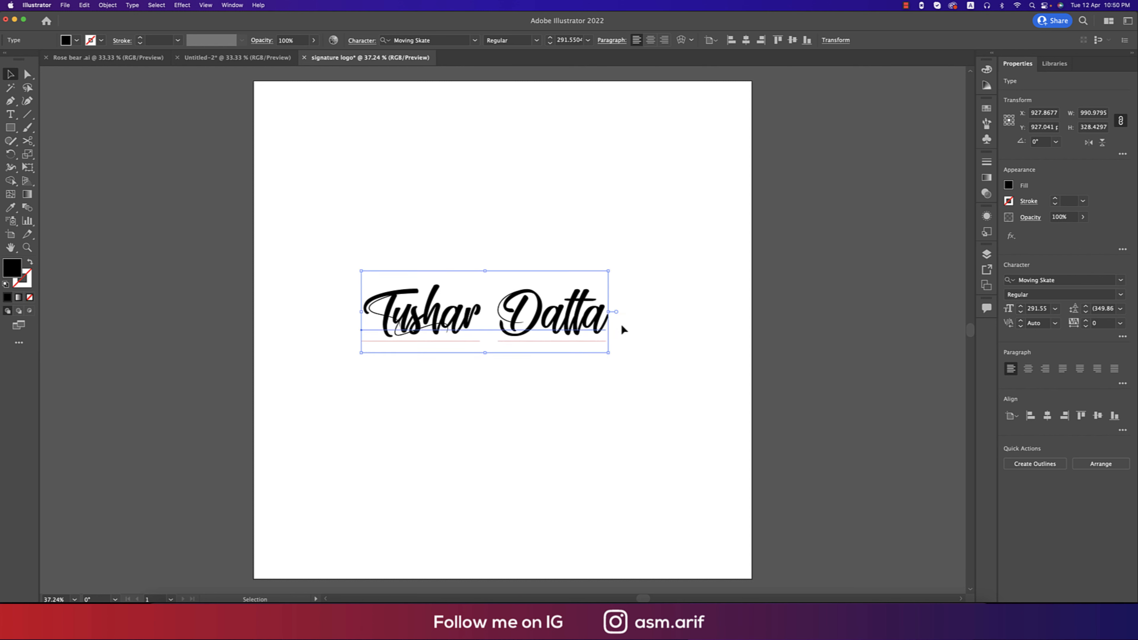
pyautogui.click(623, 321)
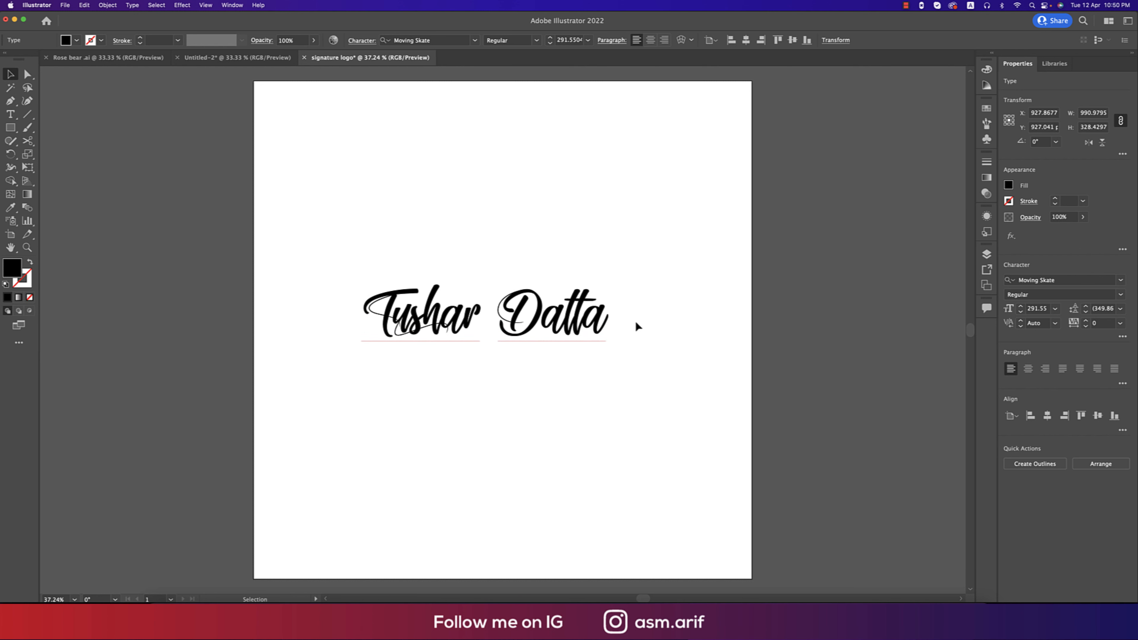
pyautogui.rightClick(580, 321)
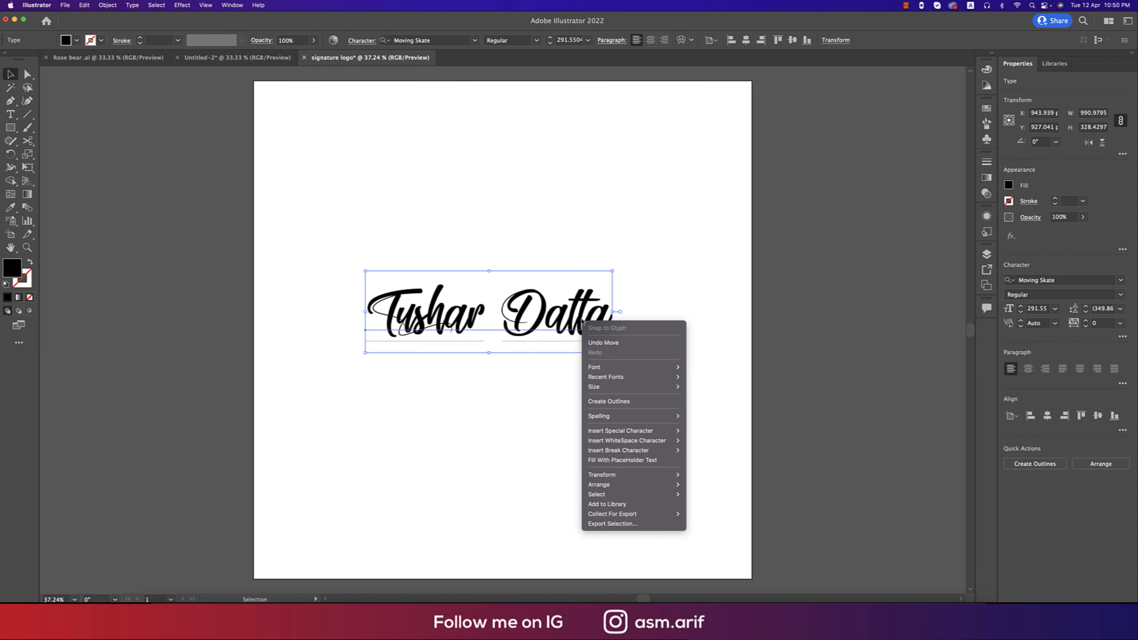
pyautogui.click(625, 402)
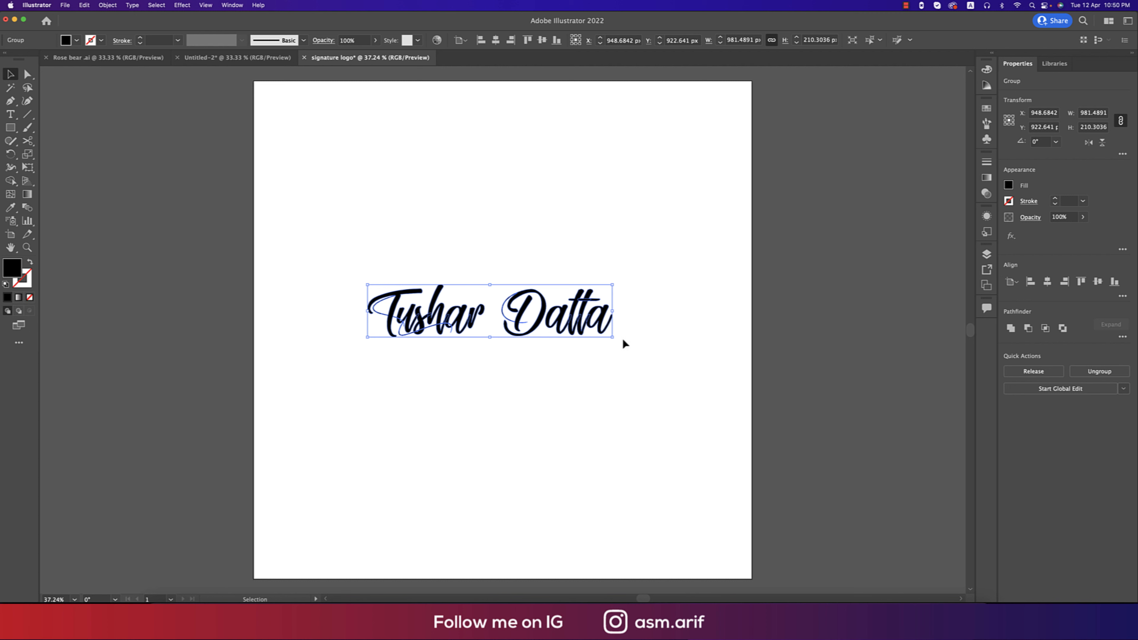
pyautogui.click(623, 369)
# Add a new text line 'photography' below the name in Poppins Medium.
pyautogui.press('t')
pyautogui.click(469, 386)
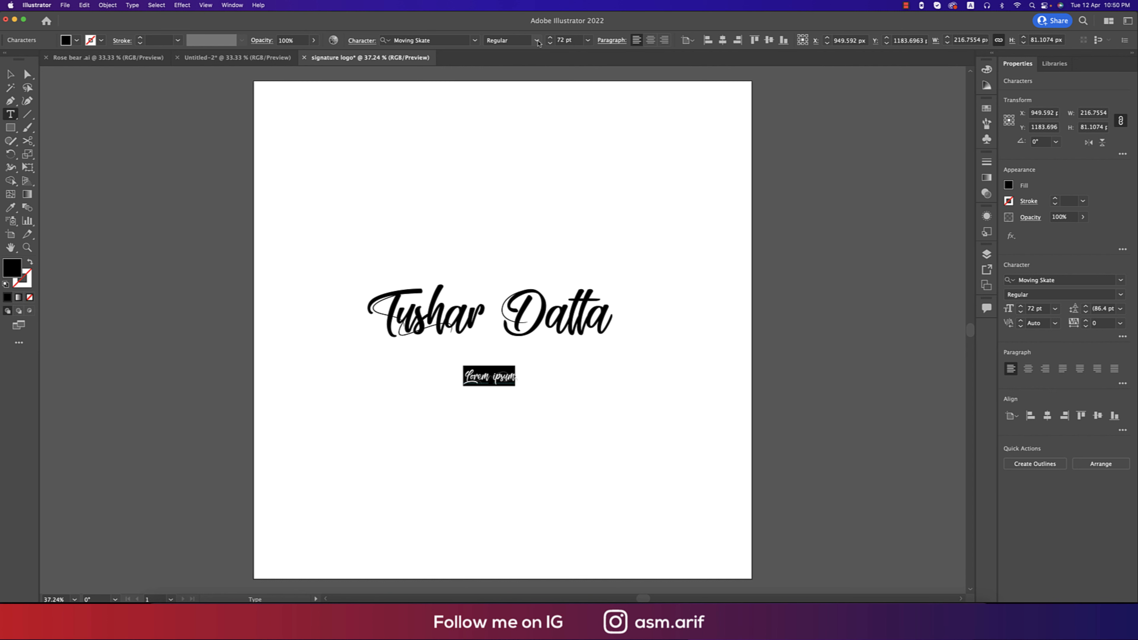
pyautogui.click(474, 40)
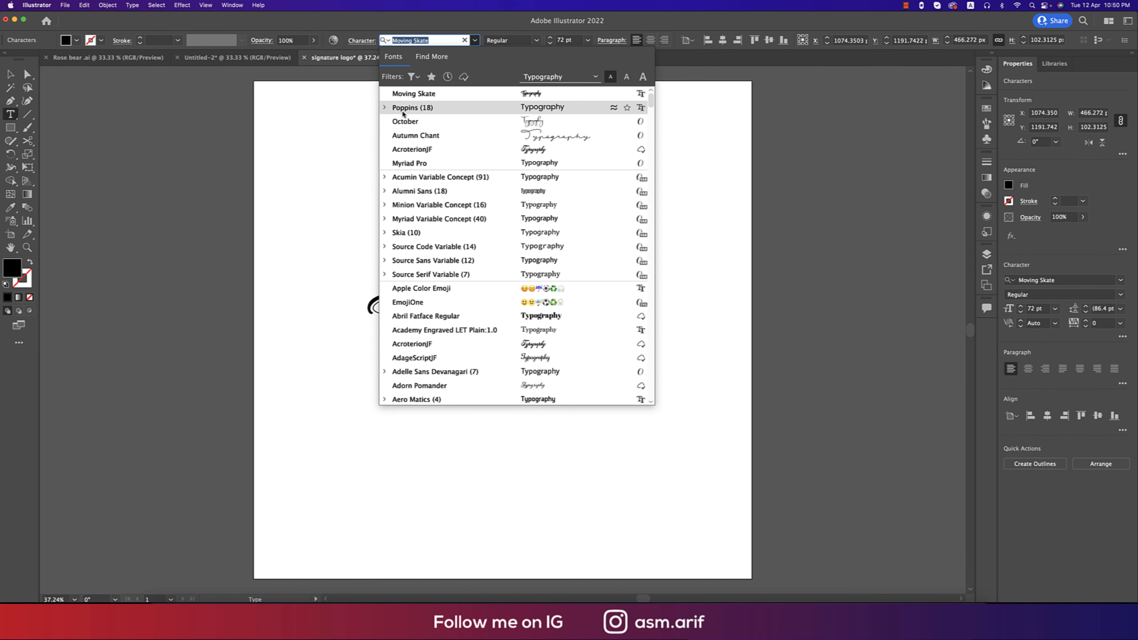
pyautogui.click(386, 108)
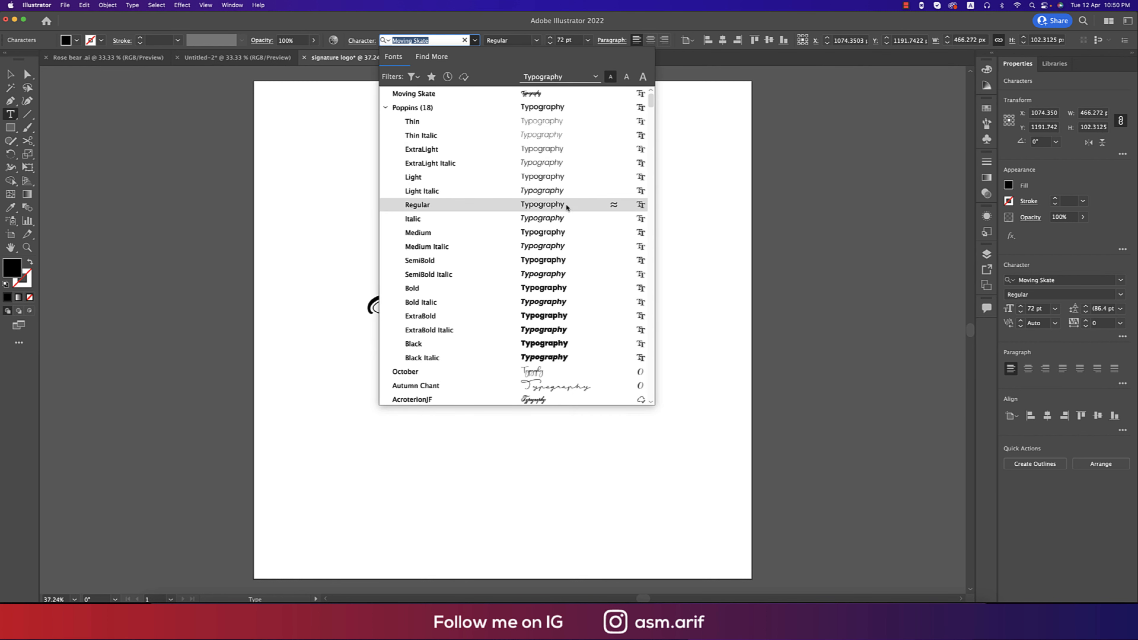
pyautogui.click(572, 233)
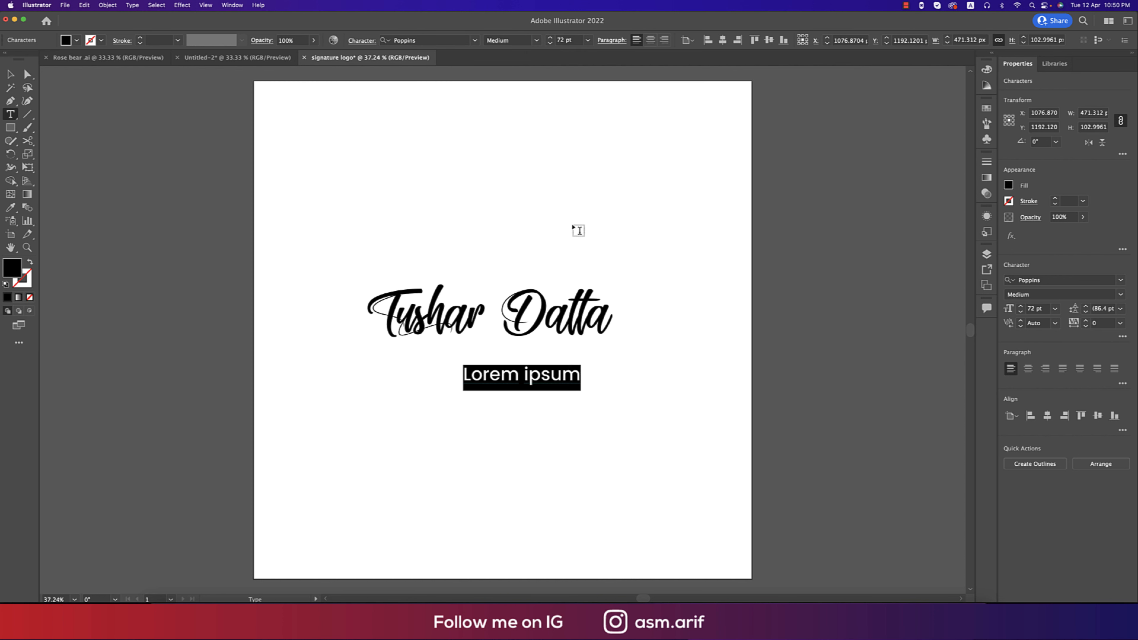
pyautogui.write('photog')
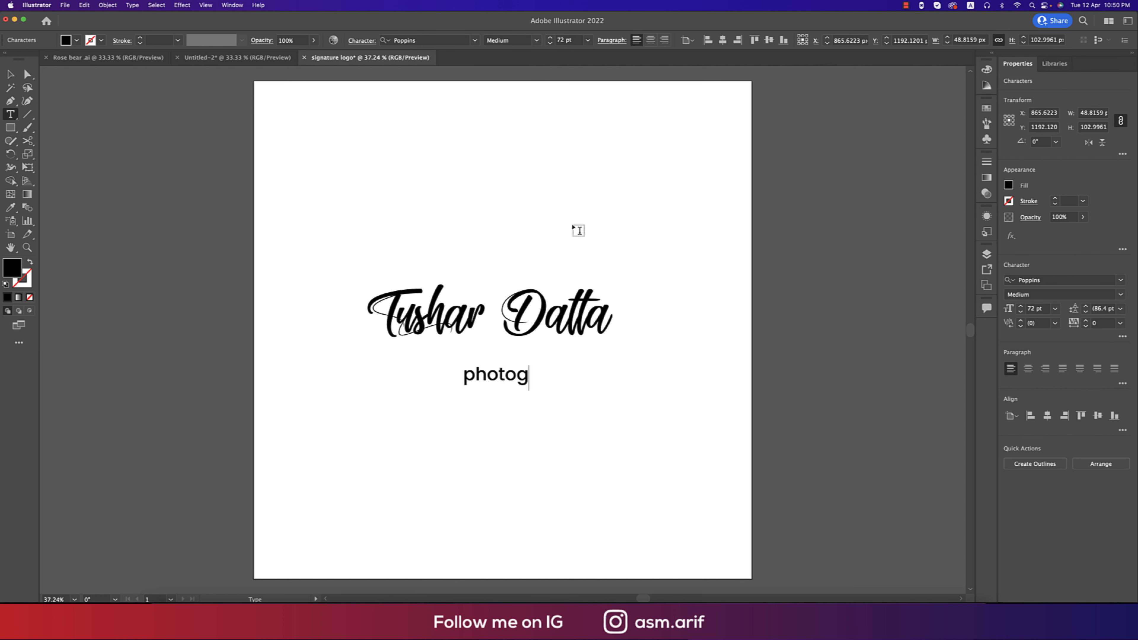
pyautogui.write('raphy')
# Make the tagline all caps with 200 tracking at 39 pt.
pyautogui.press('super+a')
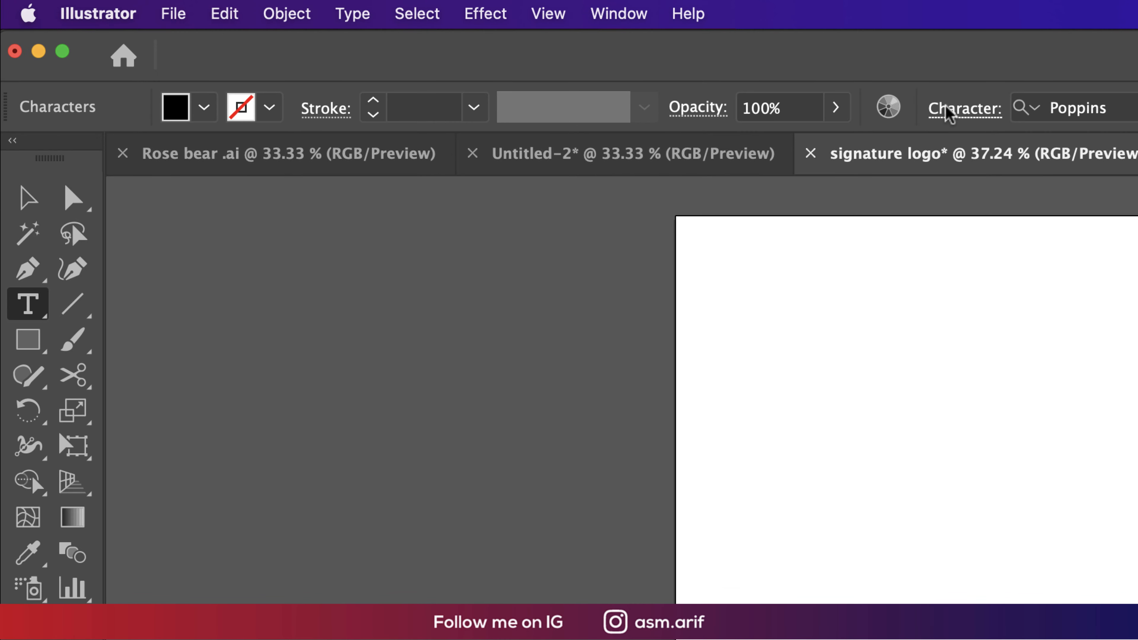
pyautogui.click(362, 40)
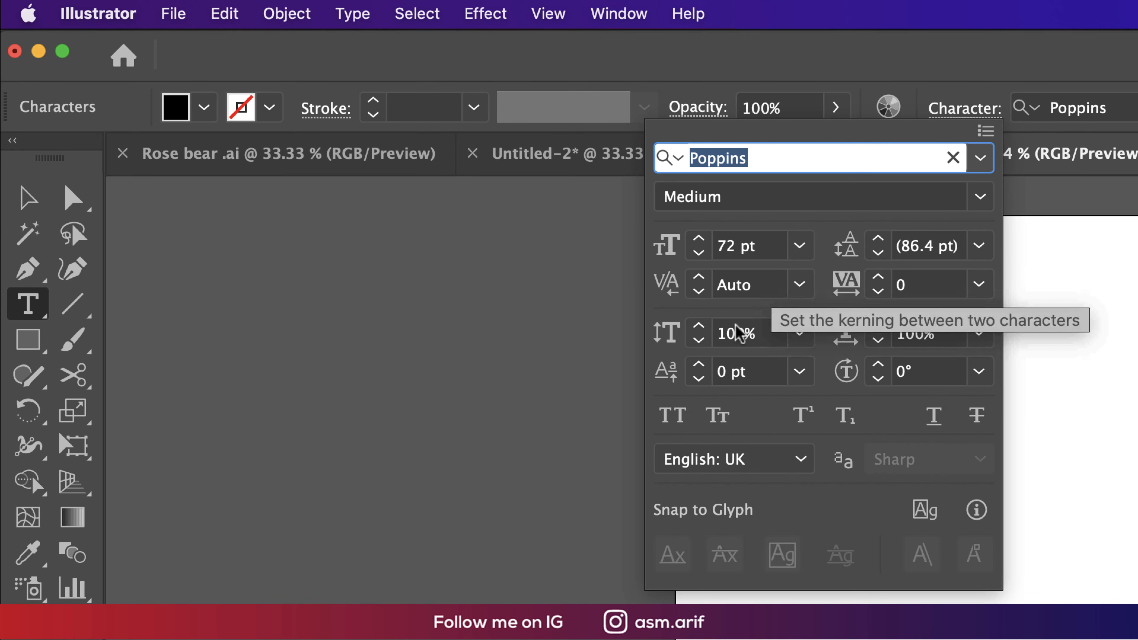
pyautogui.click(673, 415)
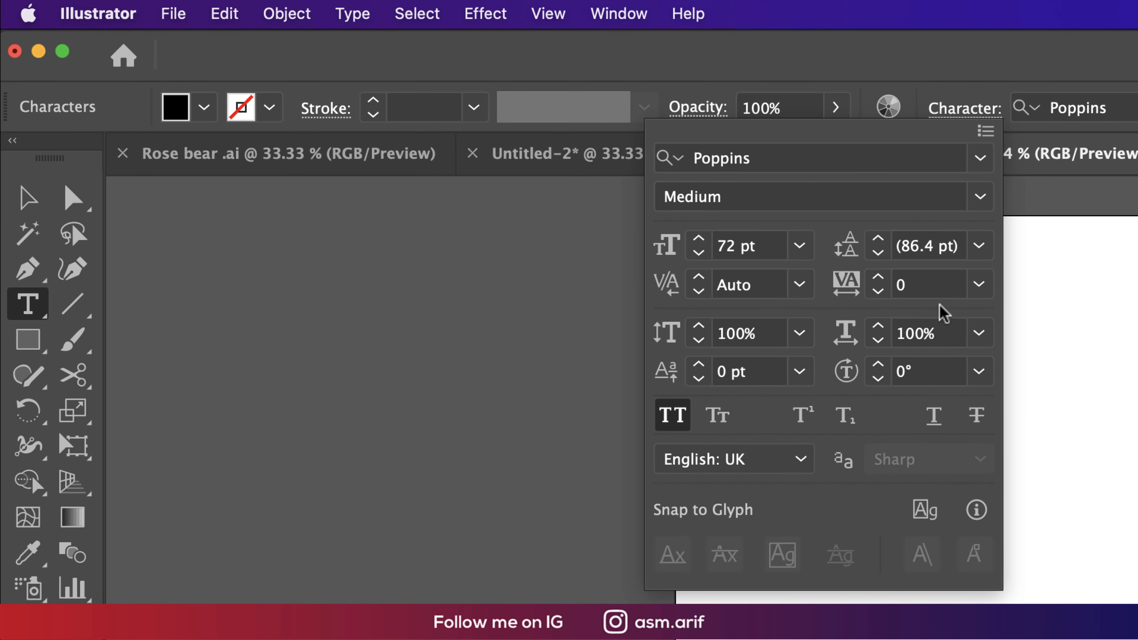
pyautogui.click(980, 285)
pyautogui.click(517, 490)
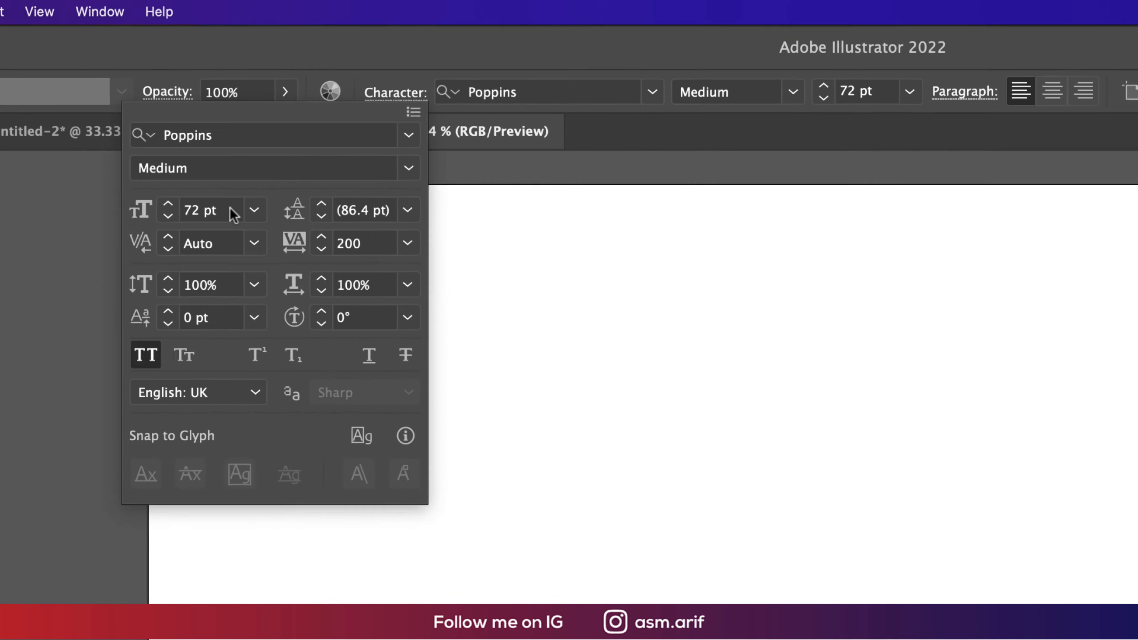
pyautogui.click(343, 162)
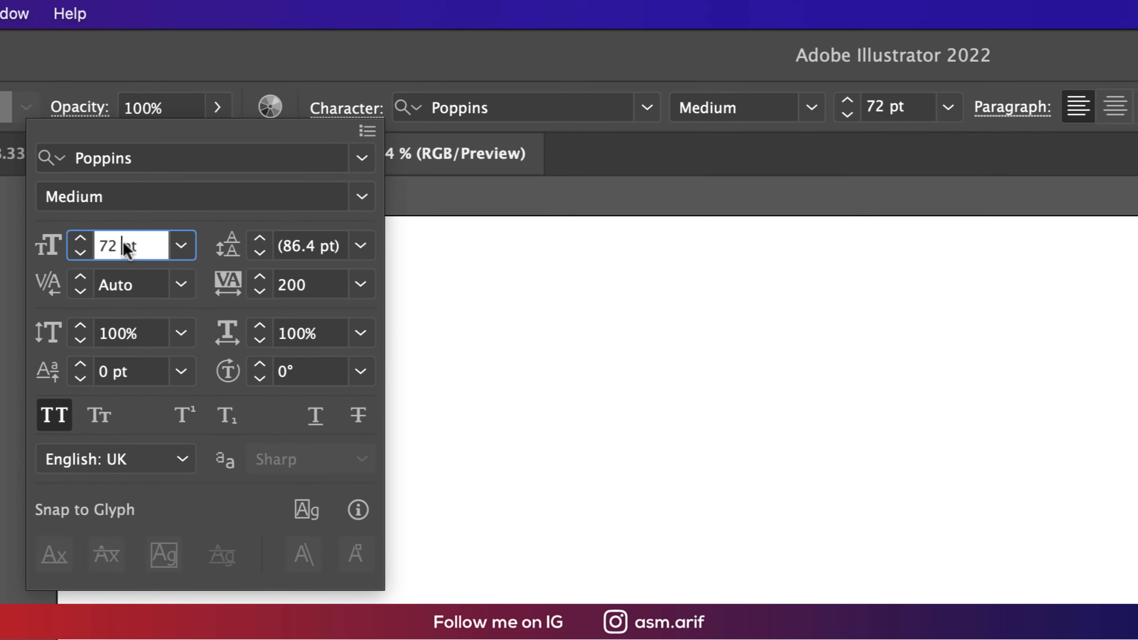
pyautogui.scroll(-20, 125, 247)
pyautogui.scroll(11, 125, 246)
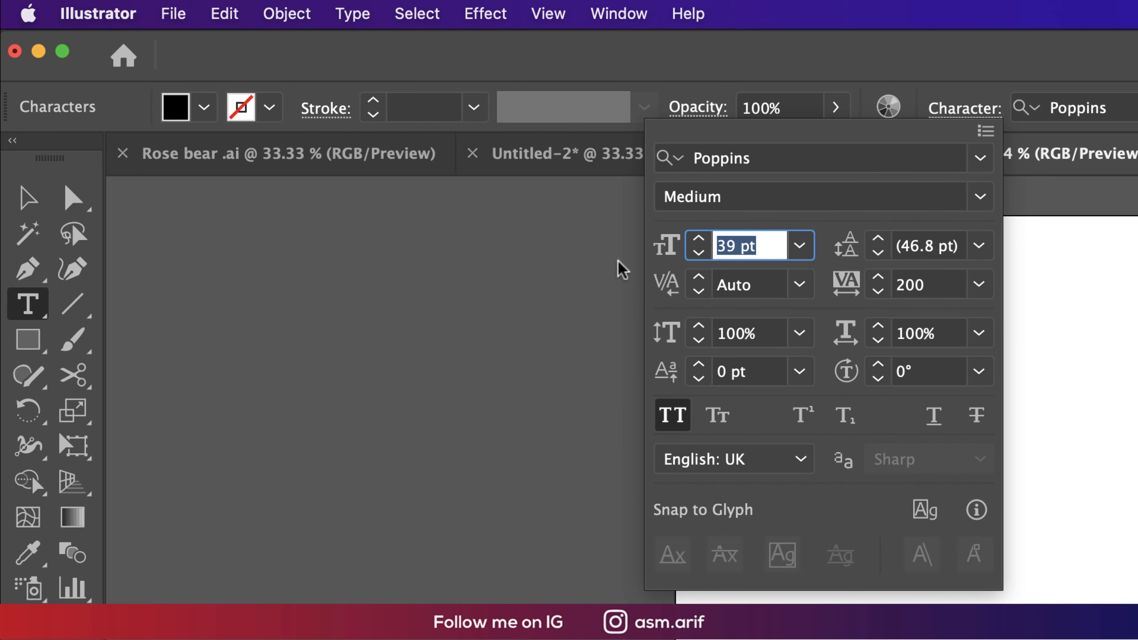
pyautogui.click(28, 197)
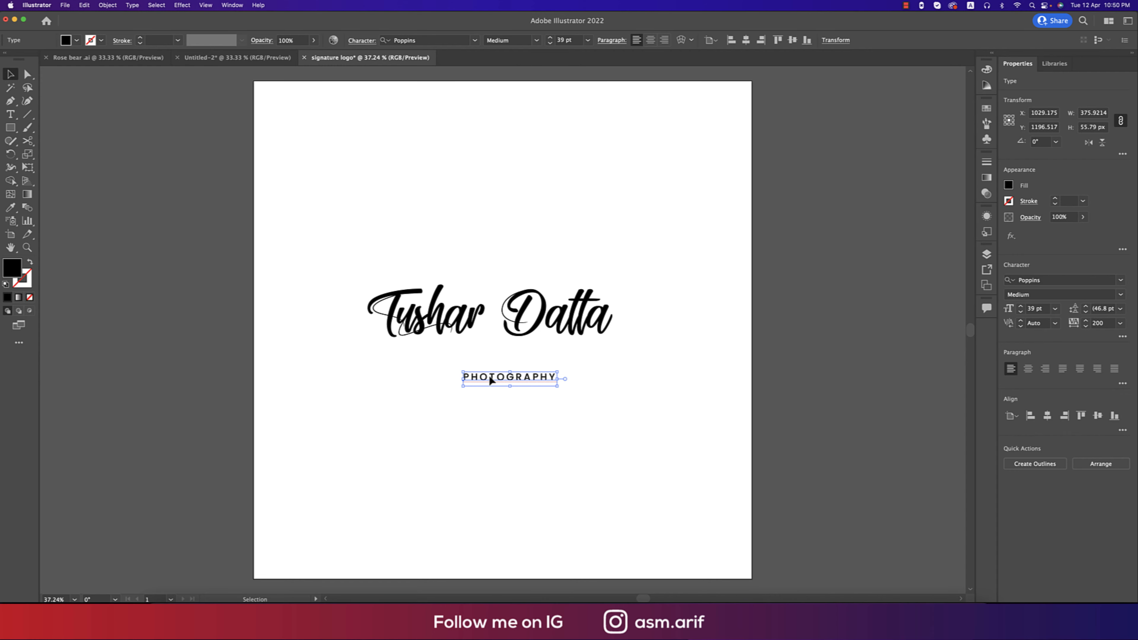
# Move PHOTOGRAPHY up under the signature and raise its tracking to 400.
pyautogui.moveTo(491, 380); pyautogui.dragTo(469, 354)
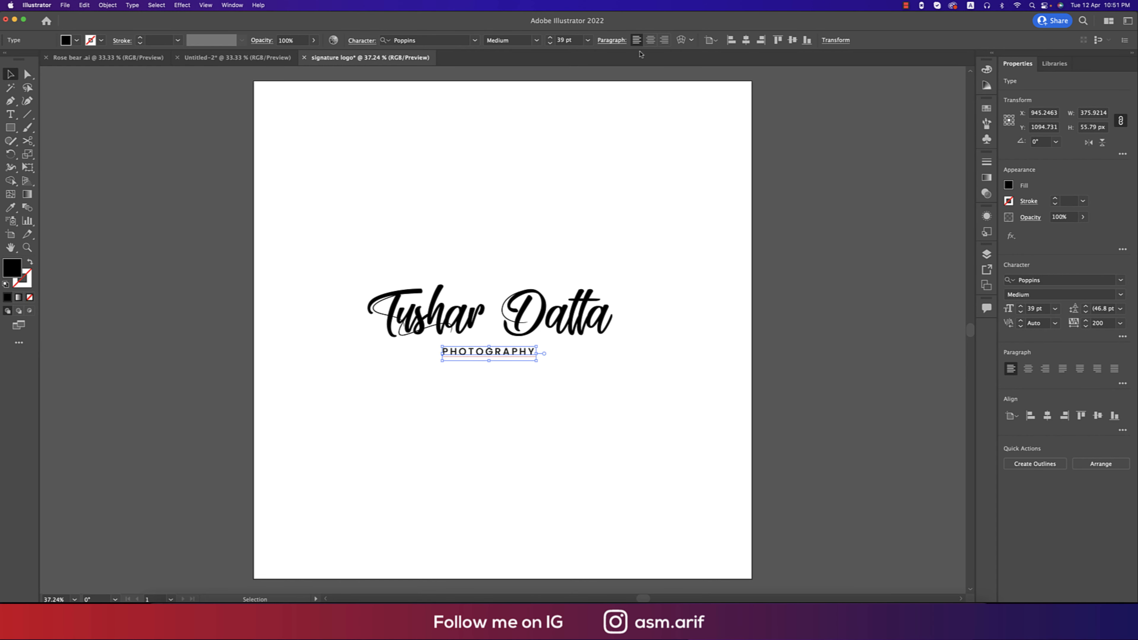
pyautogui.click(359, 41)
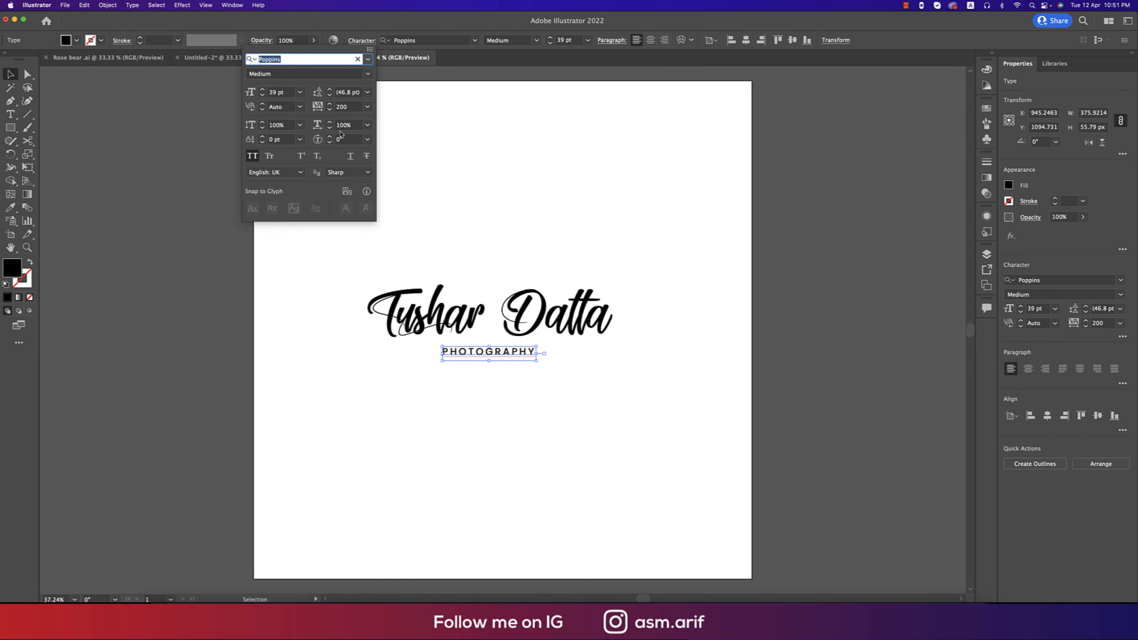
pyautogui.click(342, 107)
pyautogui.write('400')
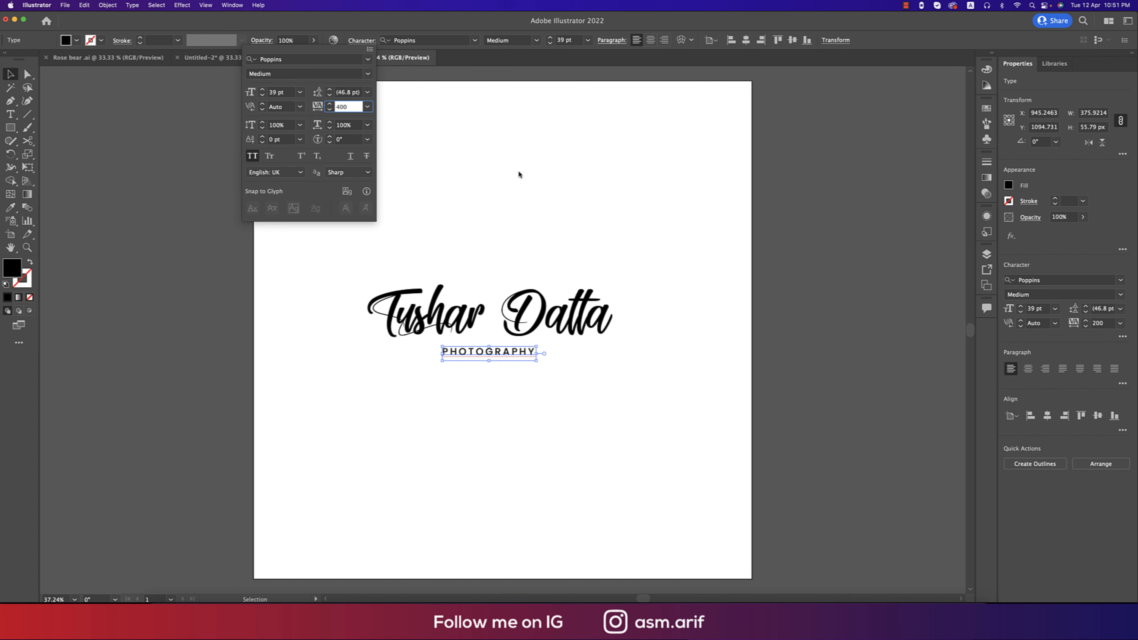
pyautogui.press('Return')
# Centre the signature and PHOTOGRAPHY horizontally and group them into one logo.
pyautogui.moveTo(265, 222); pyautogui.dragTo(676, 468)
pyautogui.click(392, 40)
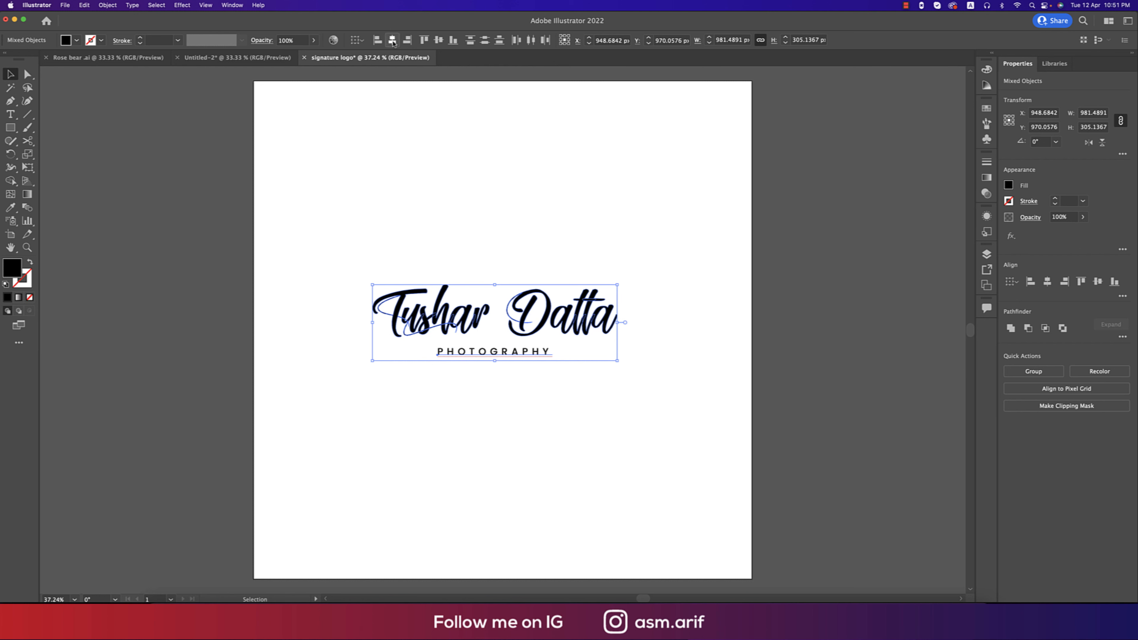
pyautogui.press('super+g')
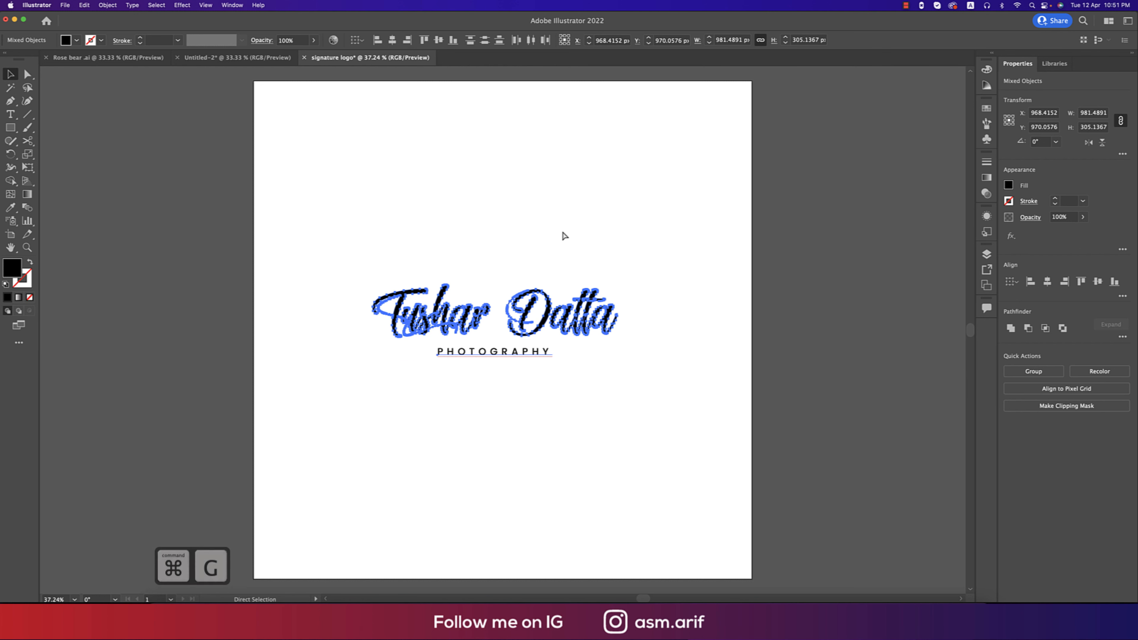
pyautogui.scroll(-1, 561, 228)
# Centre the logo group vertically and horizontally on the artboard.
pyautogui.scroll(-1, 563, 232)
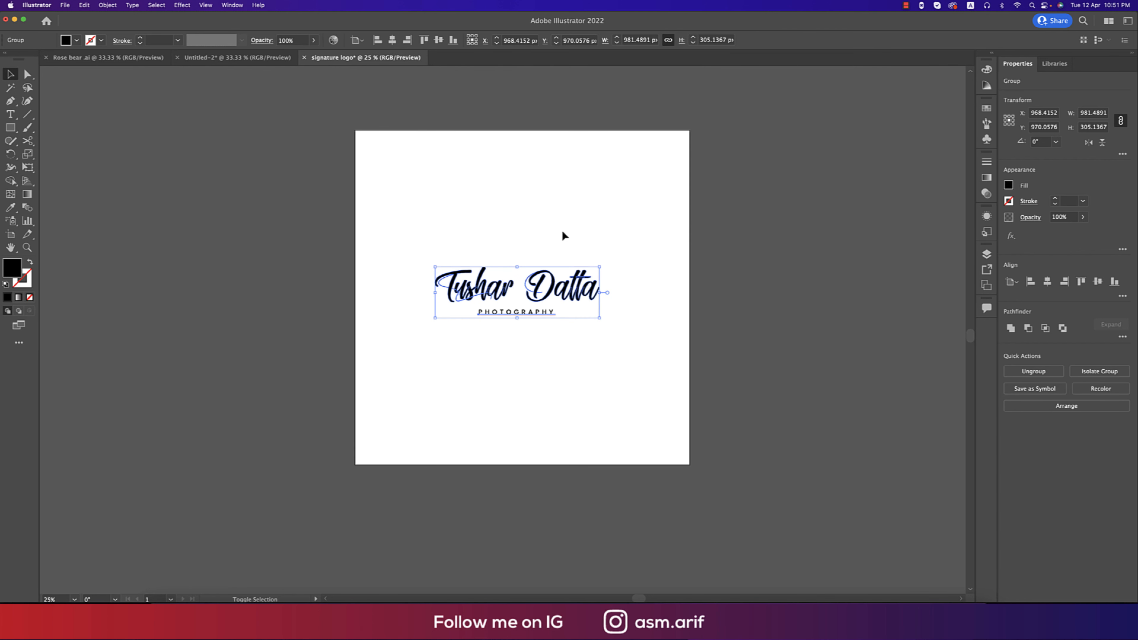
pyautogui.click(439, 40)
pyautogui.click(393, 40)
# Duplicate the artboard with its logo to the right of the original.
pyautogui.scroll(-1, 698, 313)
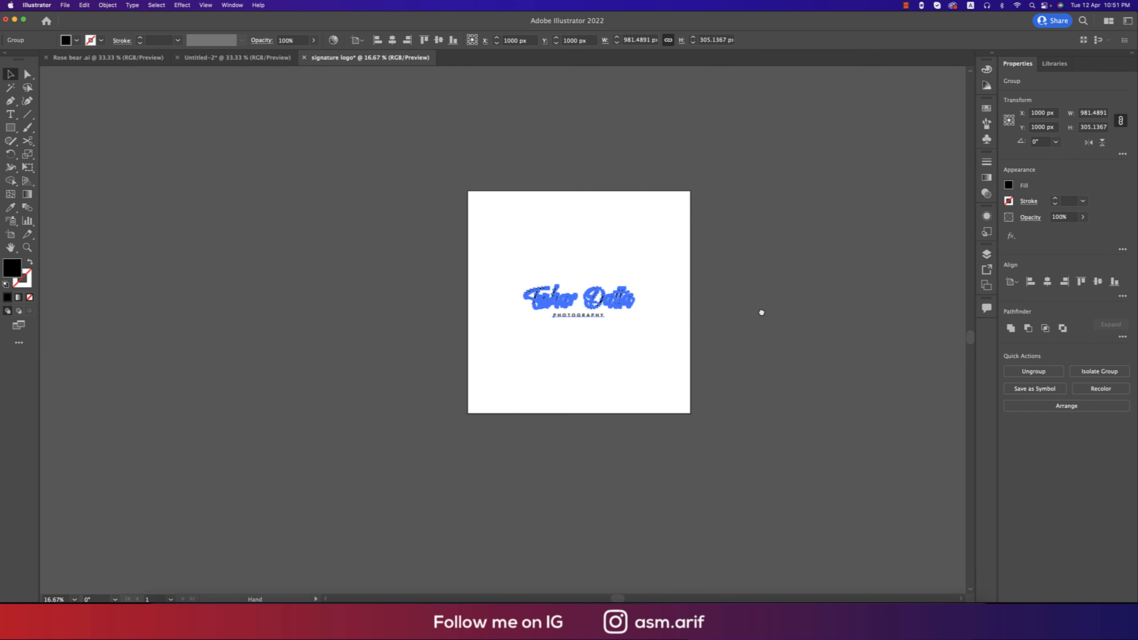
pyautogui.moveTo(758, 313); pyautogui.dragTo(556, 294)
pyautogui.click(507, 299)
pyautogui.hotkey('shift', 'o')
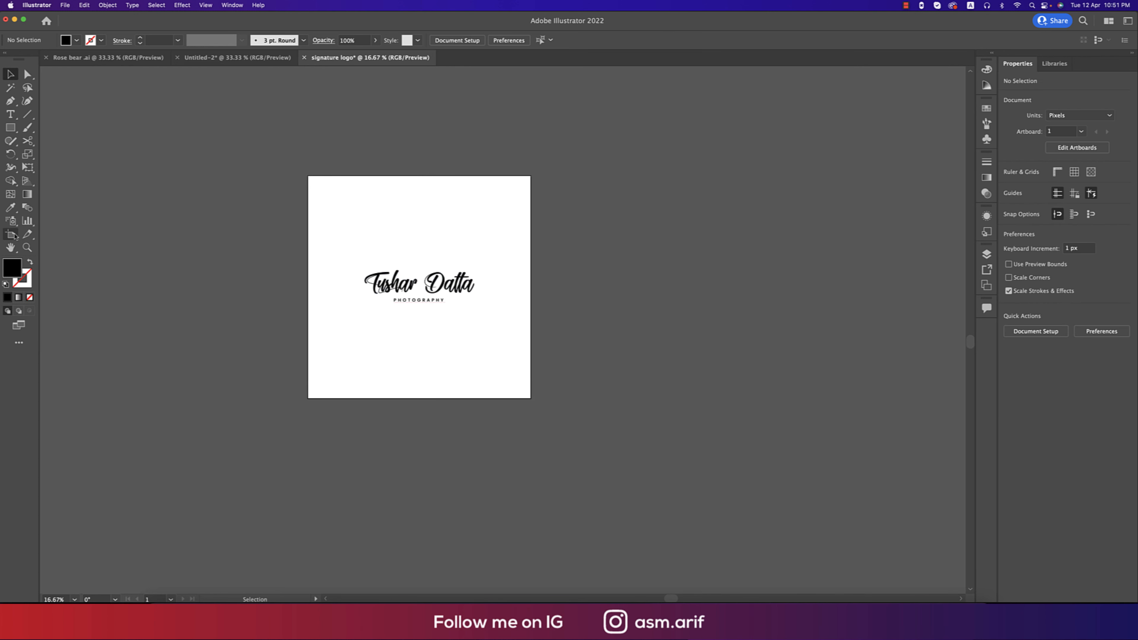
pyautogui.moveTo(438, 355); pyautogui.dragTo(684, 342)
# Move the copied logo above the second artboard.
pyautogui.press('v')
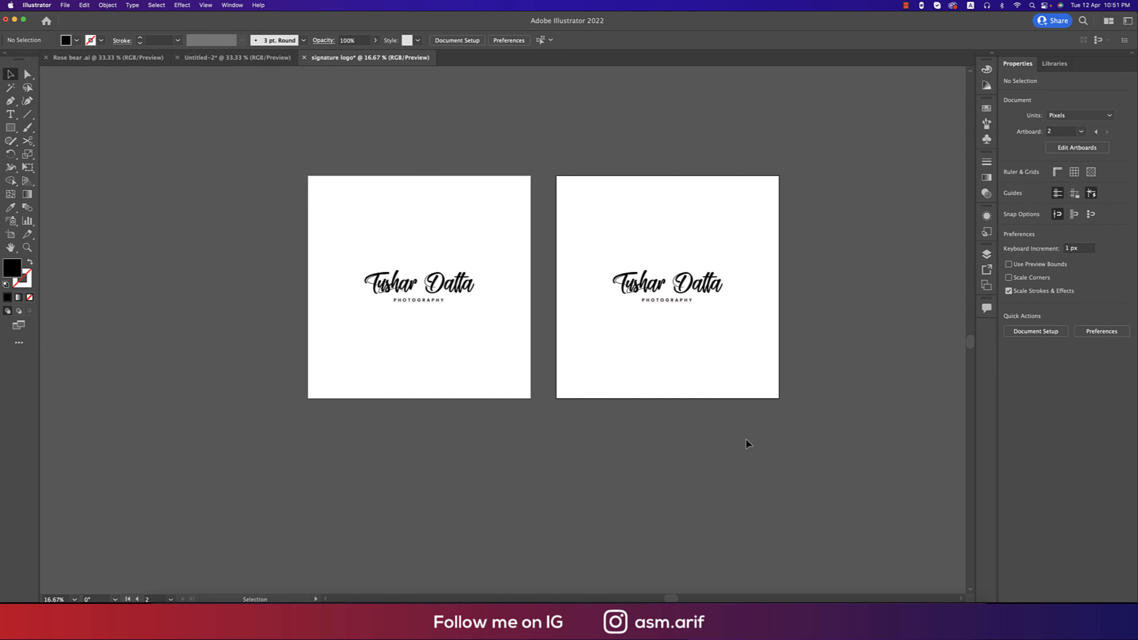
pyautogui.click(705, 289)
pyautogui.moveTo(705, 289); pyautogui.dragTo(718, 129)
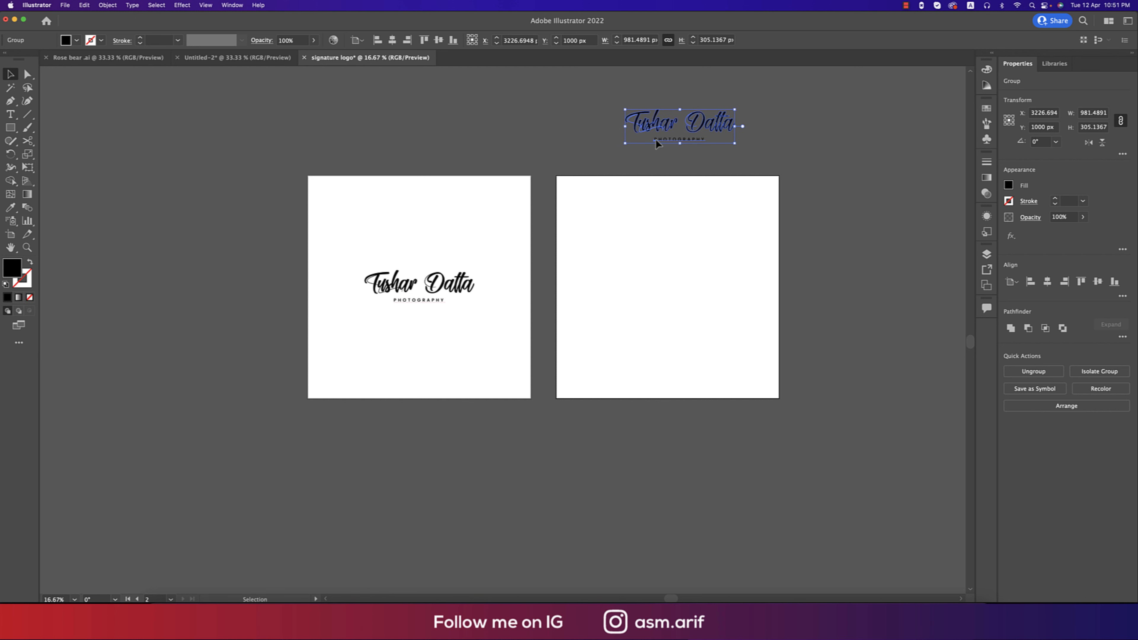
# Draw a 2000 × 2000 px rectangle on artboard 2.
pyautogui.click(19, 130)
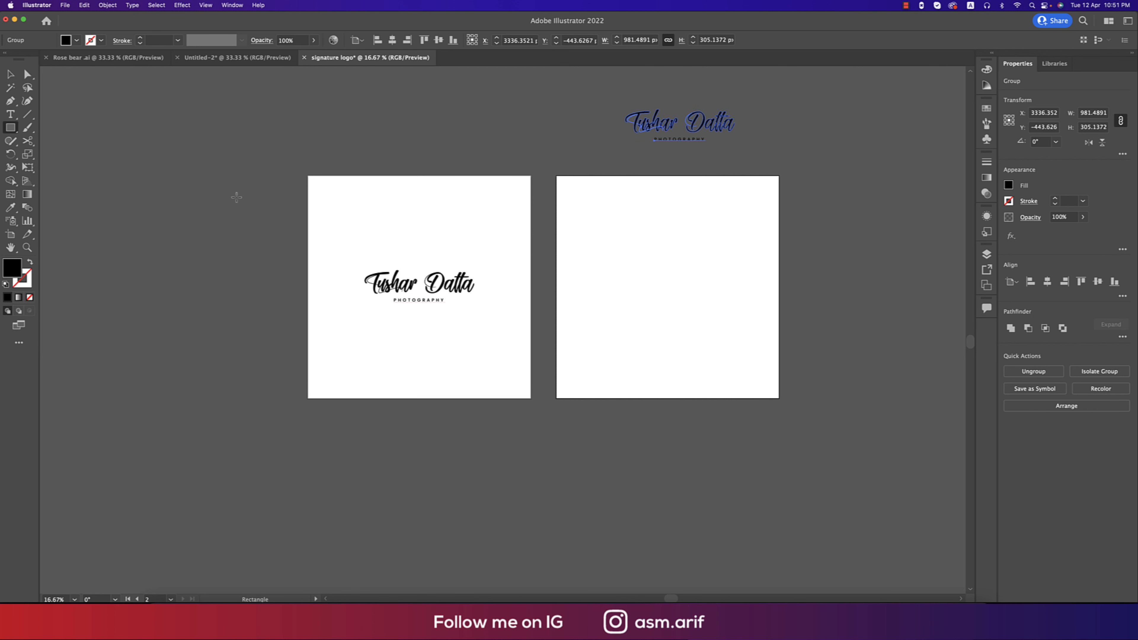
pyautogui.click(620, 279)
pyautogui.moveTo(674, 192); pyautogui.dragTo(678, 185)
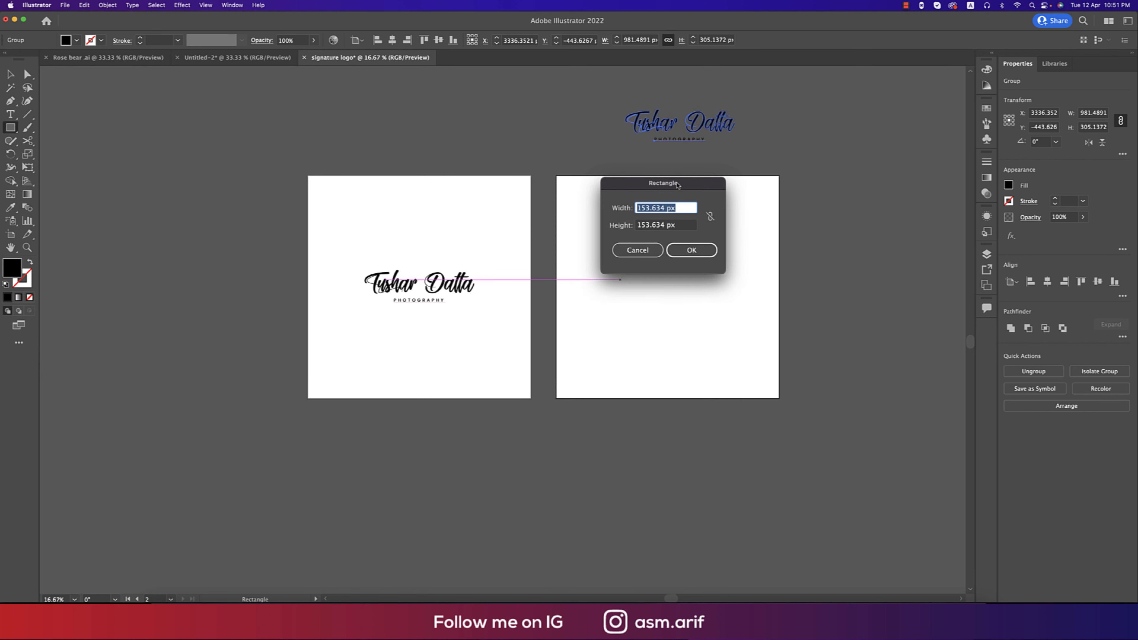
pyautogui.write('2000')
pyautogui.press('Tab')
pyautogui.write('2')
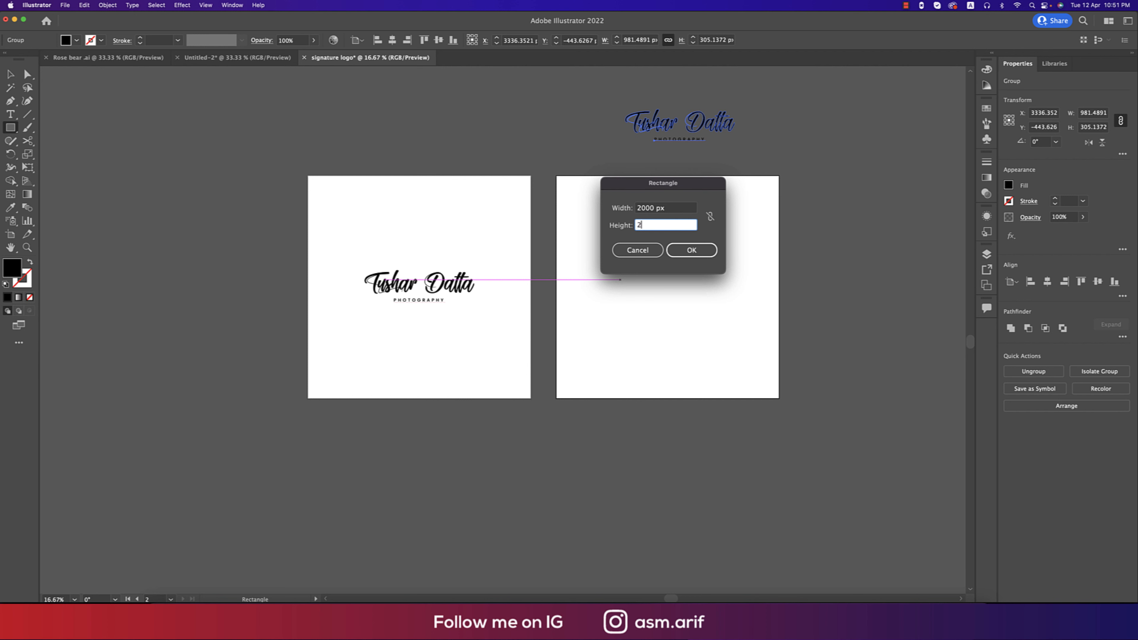
pyautogui.write('000')
pyautogui.click(691, 249)
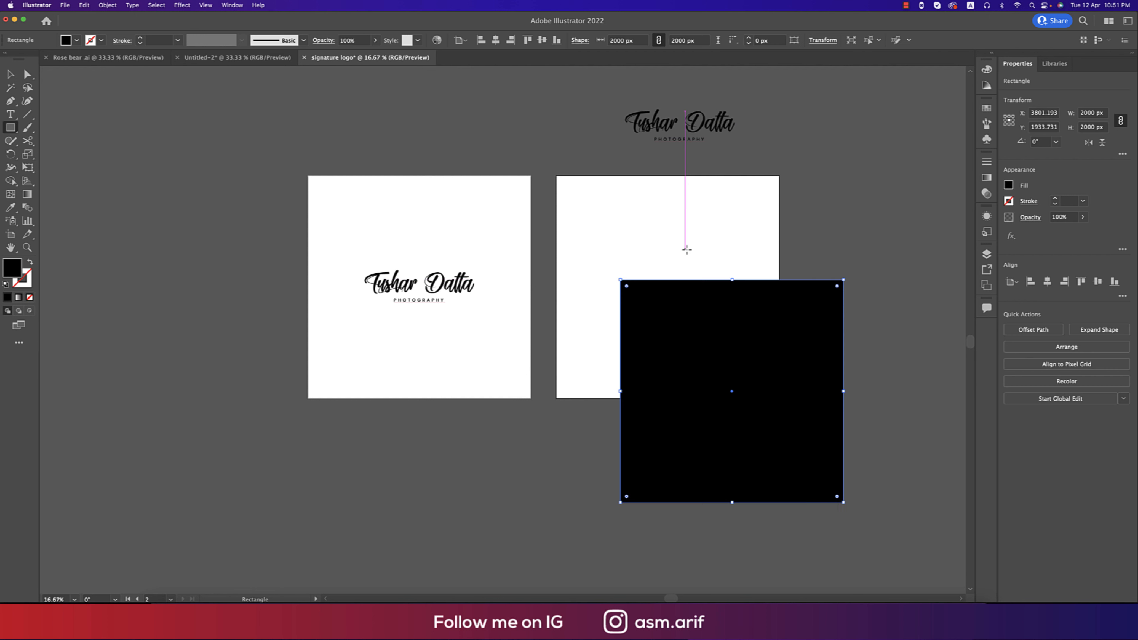
# Fill the rectangle dark grey and centre it on the artboard, then select the logo.
pyautogui.click(76, 40)
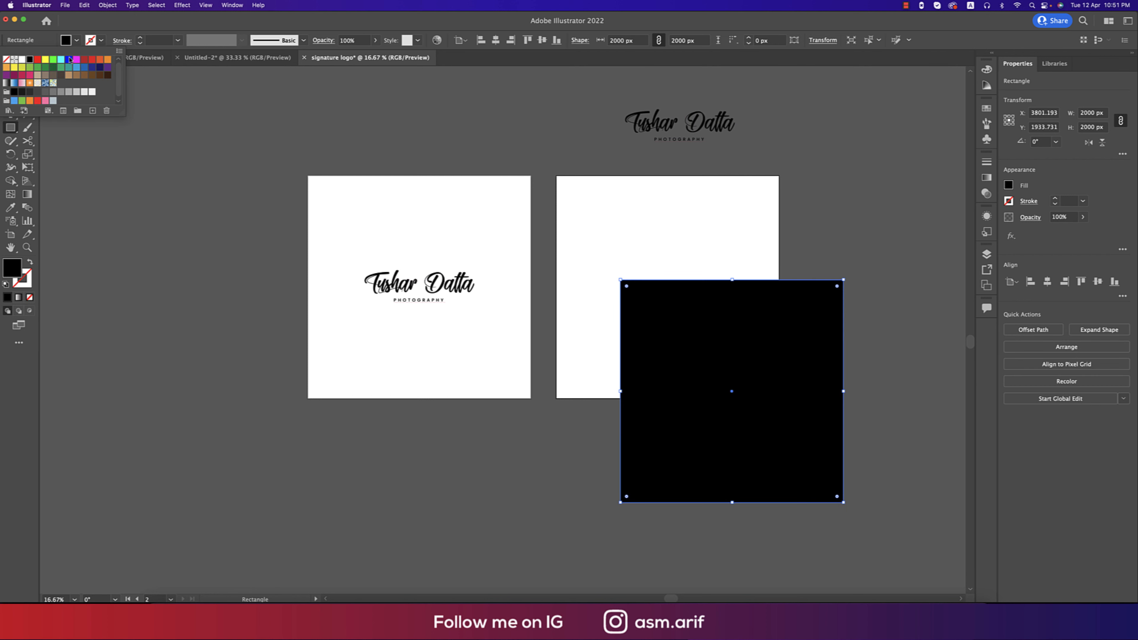
pyautogui.click(24, 92)
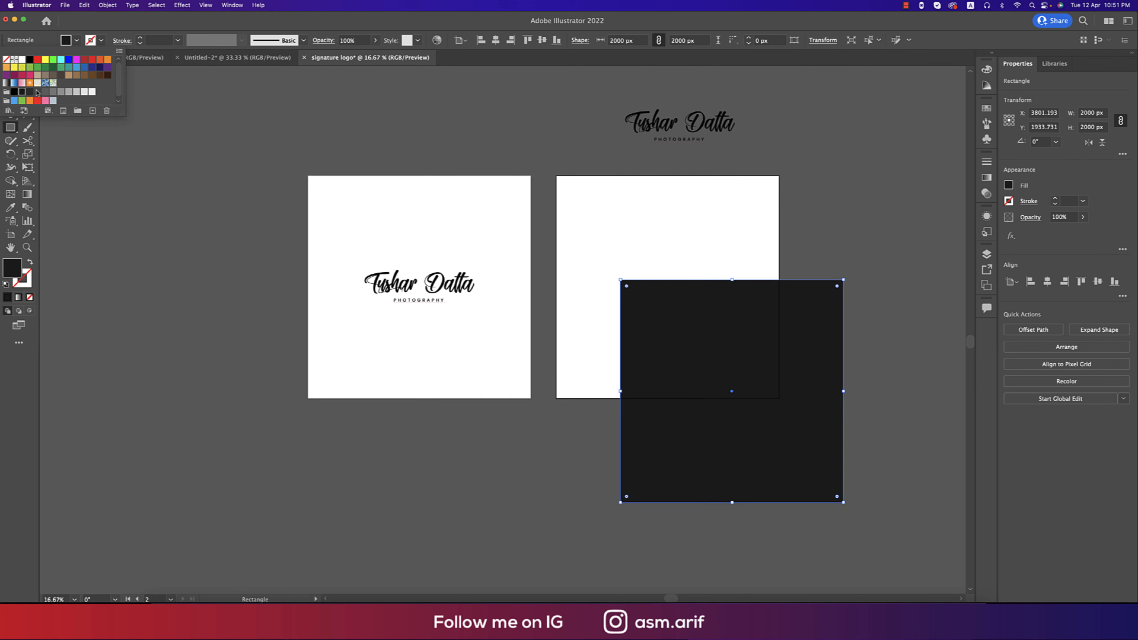
pyautogui.click(542, 43)
pyautogui.click(496, 43)
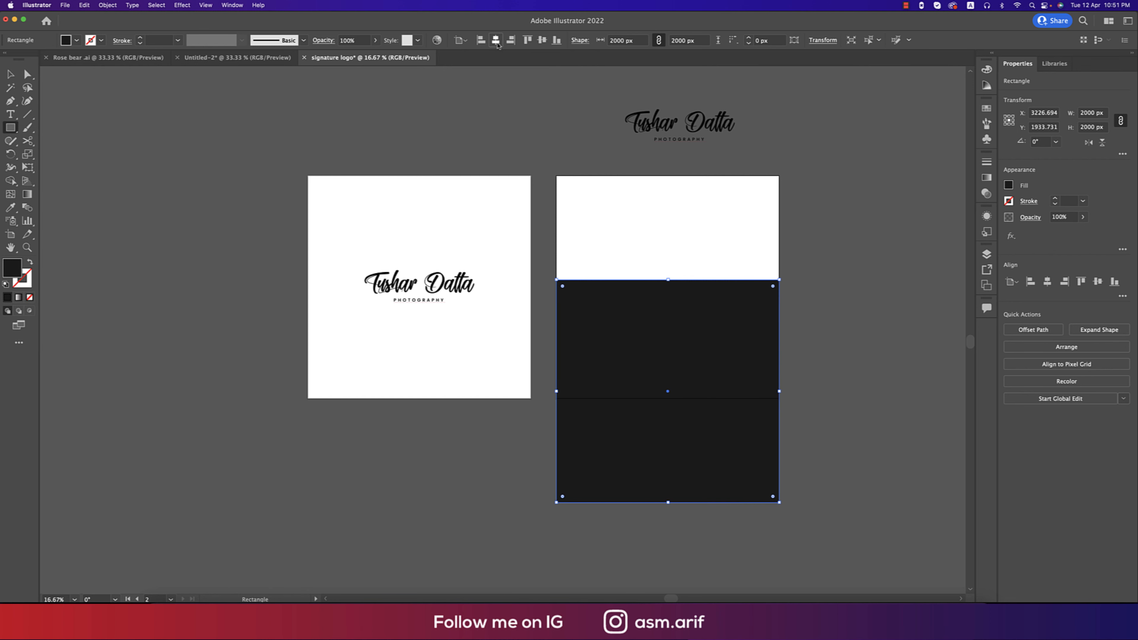
pyautogui.click(465, 42)
pyautogui.click(475, 77)
pyautogui.click(542, 41)
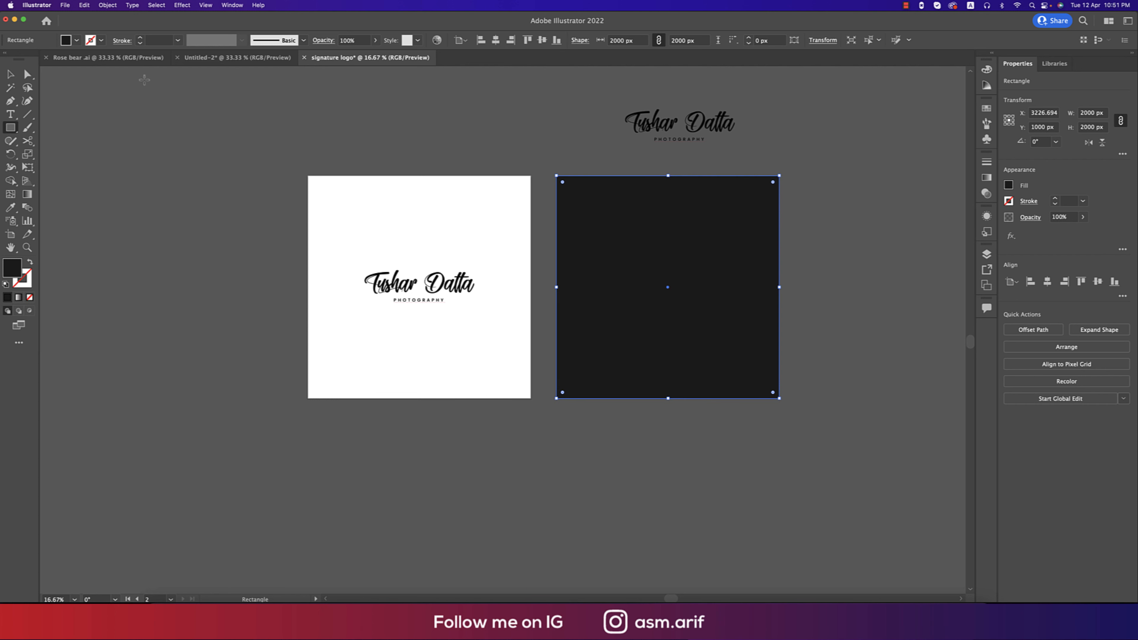
pyautogui.click(10, 74)
pyautogui.click(682, 125)
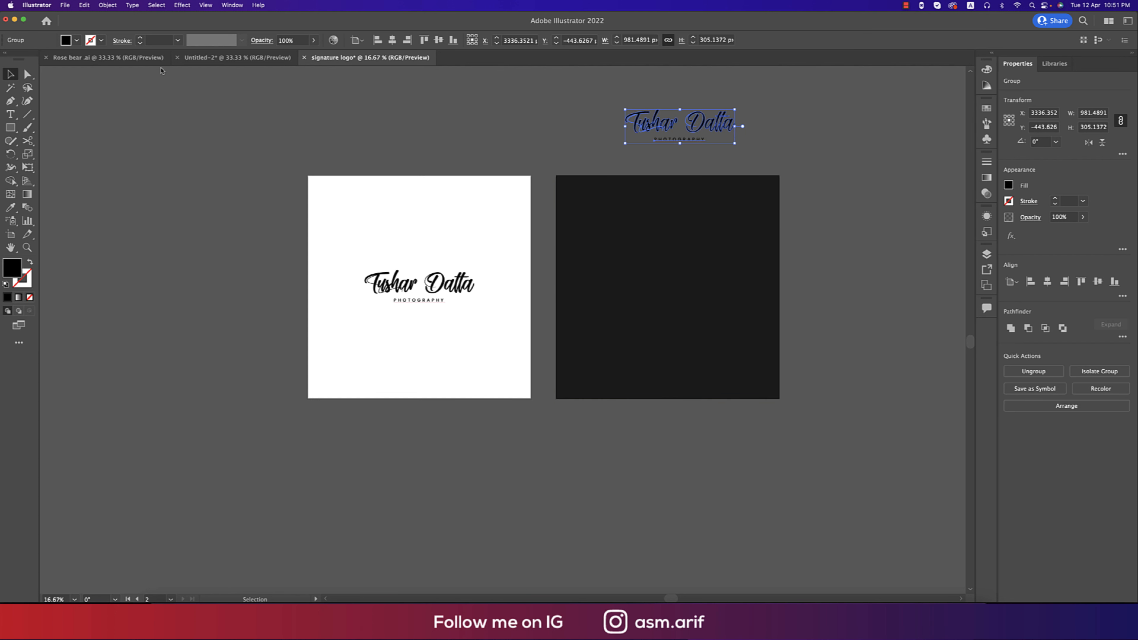
# Make the logo copy white and centre it on the dark square.
pyautogui.click(63, 42)
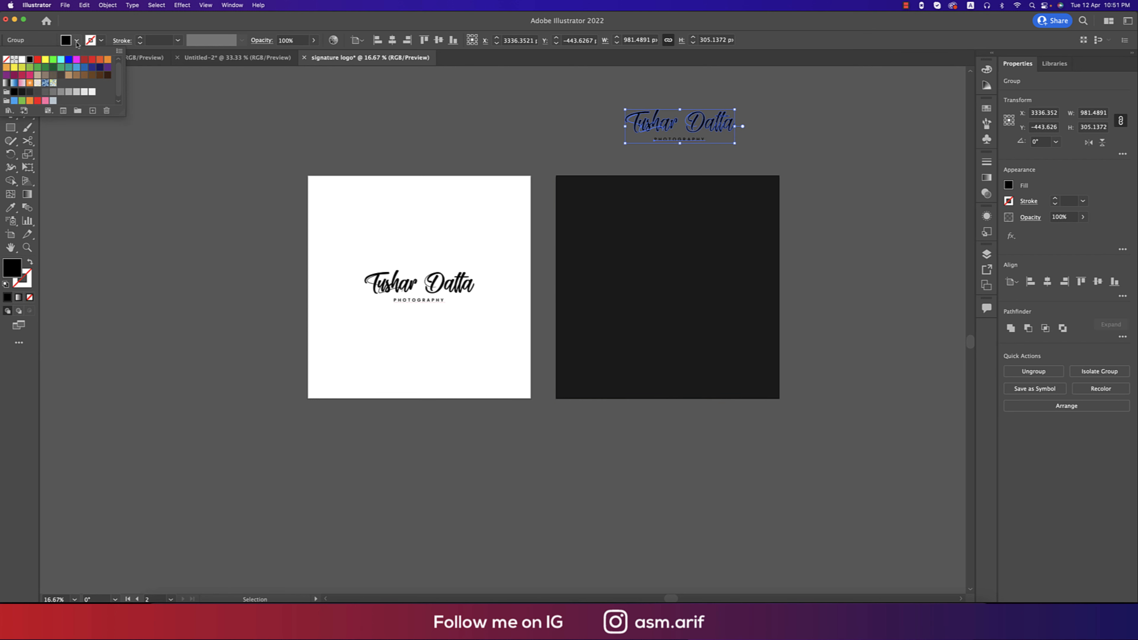
pyautogui.click(22, 59)
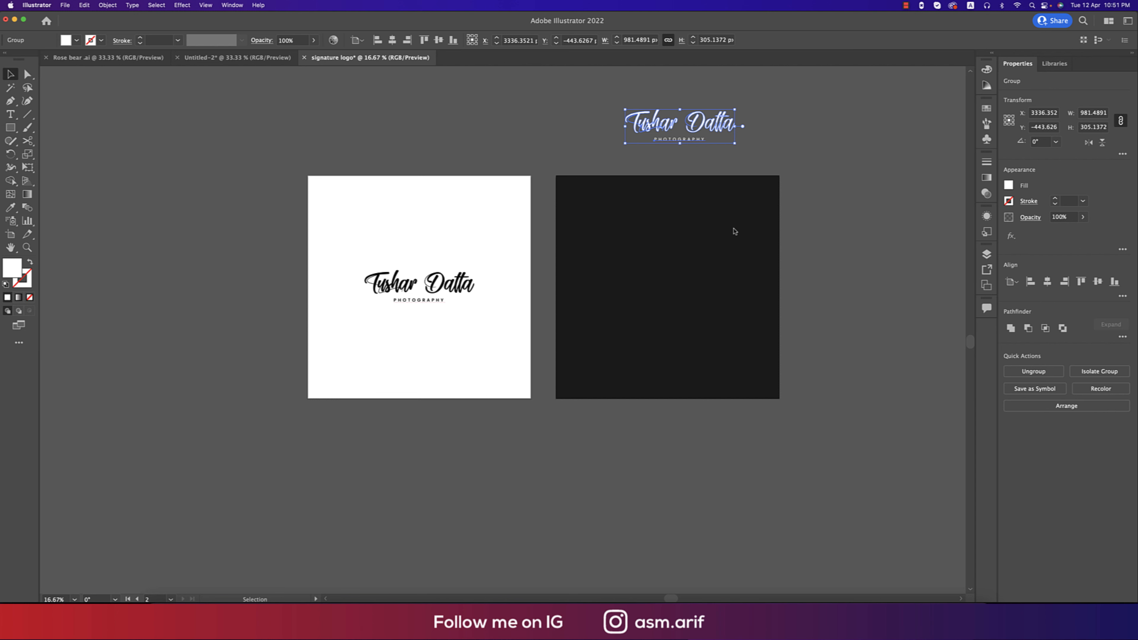
pyautogui.keyDown('shift'); pyautogui.click(714, 249); pyautogui.keyUp('shift')
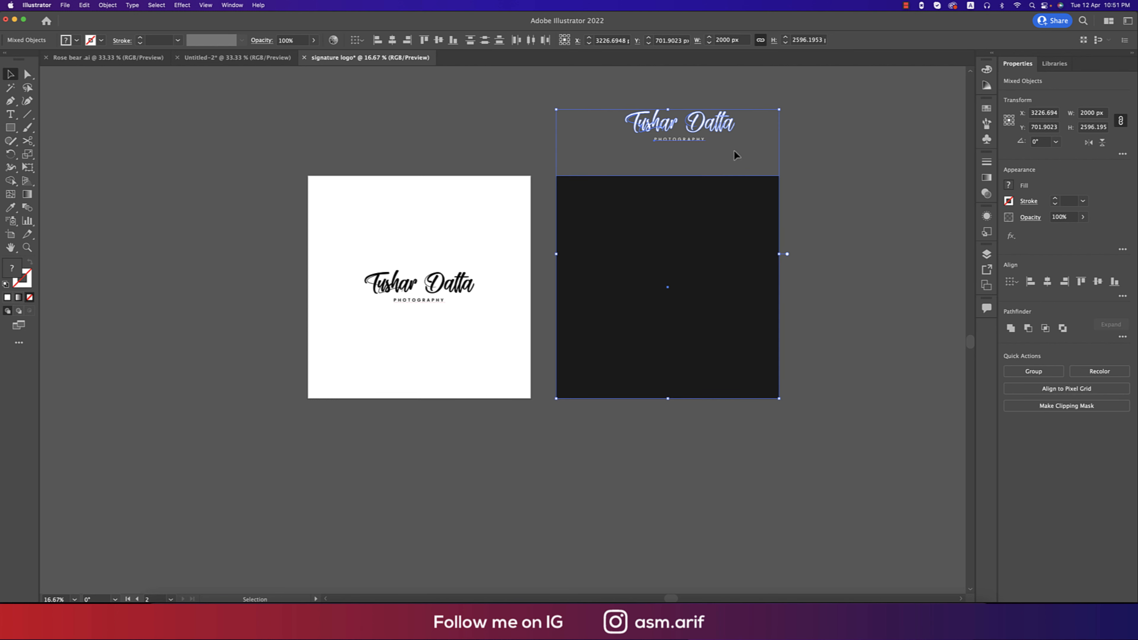
pyautogui.click(795, 139)
pyautogui.click(732, 127)
pyautogui.keyDown('shift'); pyautogui.click(749, 229); pyautogui.keyUp('shift')
pyautogui.click(750, 229)
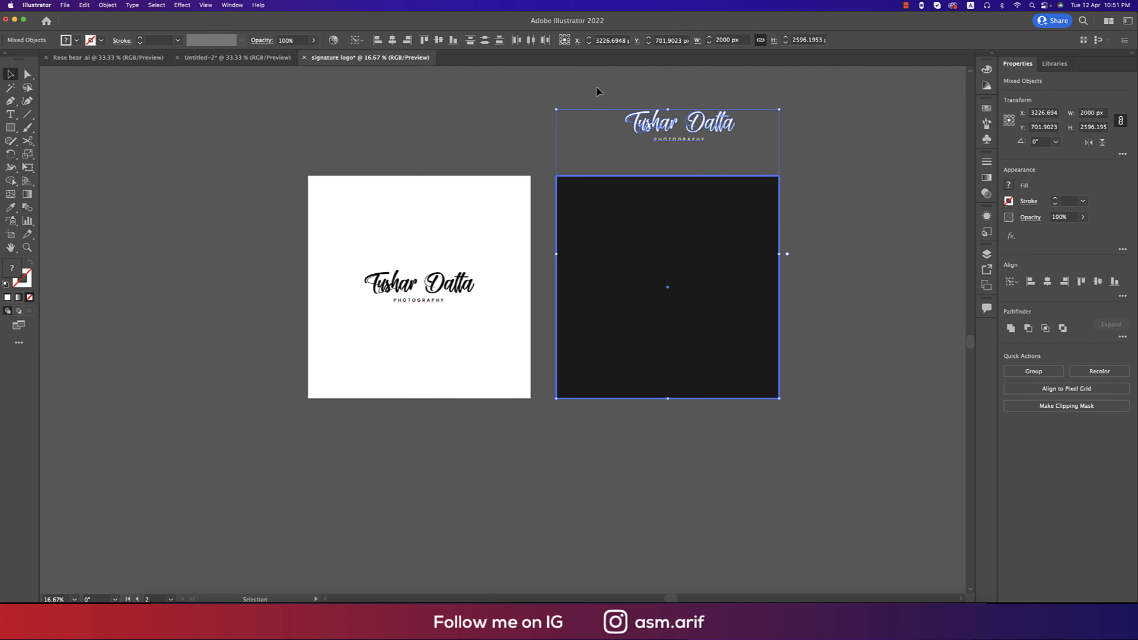
pyautogui.click(438, 40)
pyautogui.click(392, 40)
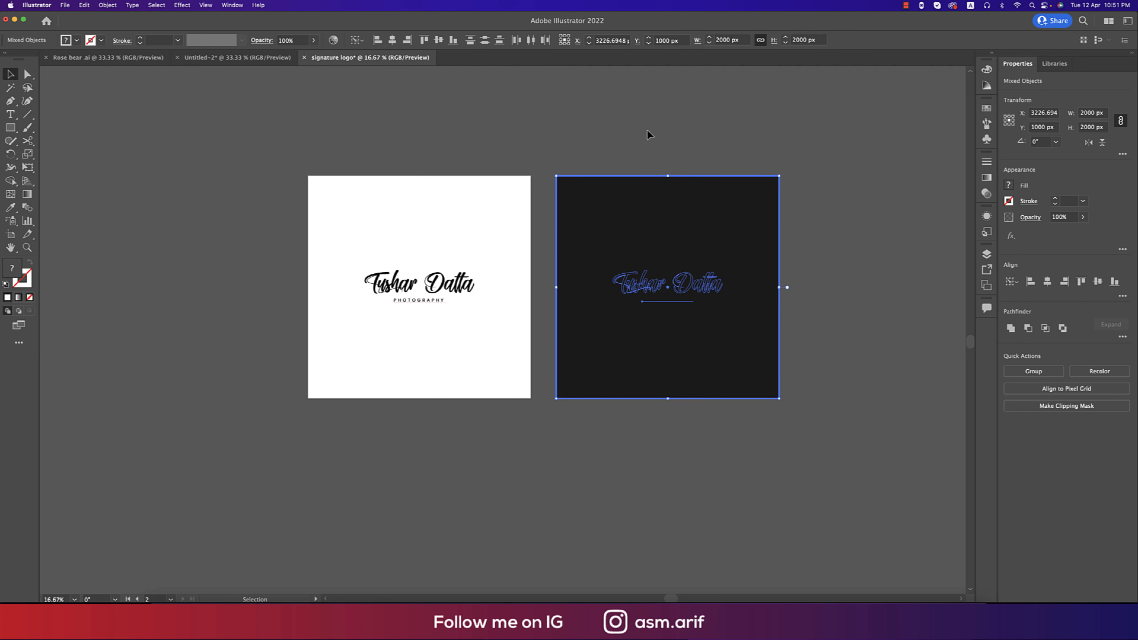
# Send the dark square to the back and select the white logo group.
pyautogui.click(648, 130)
pyautogui.click(753, 197)
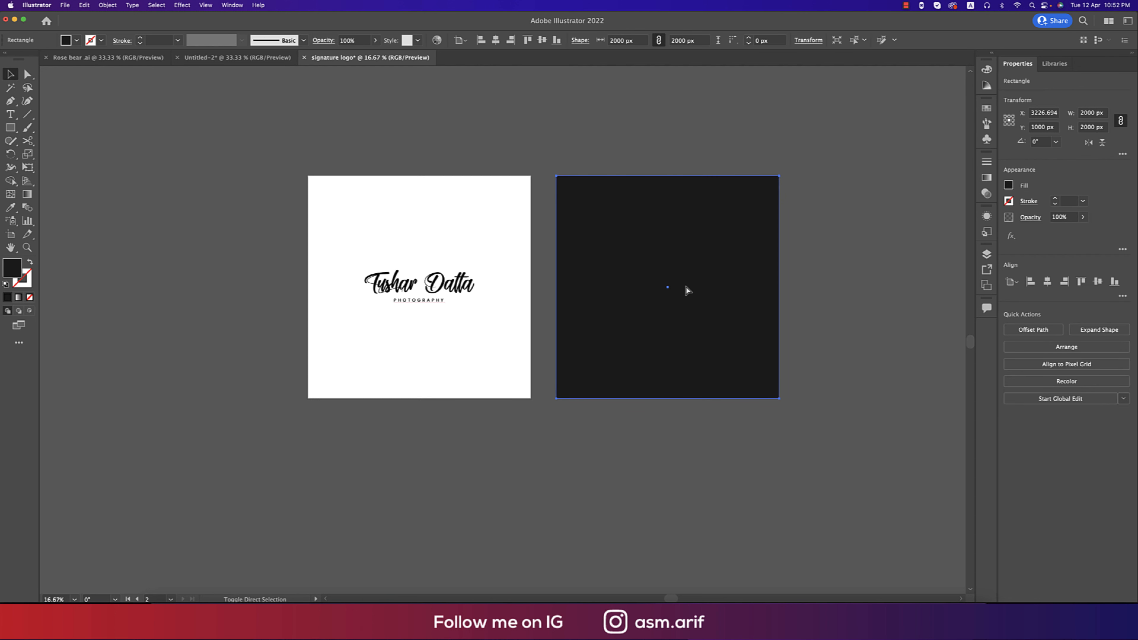
pyautogui.press('super+shift+bracketleft')
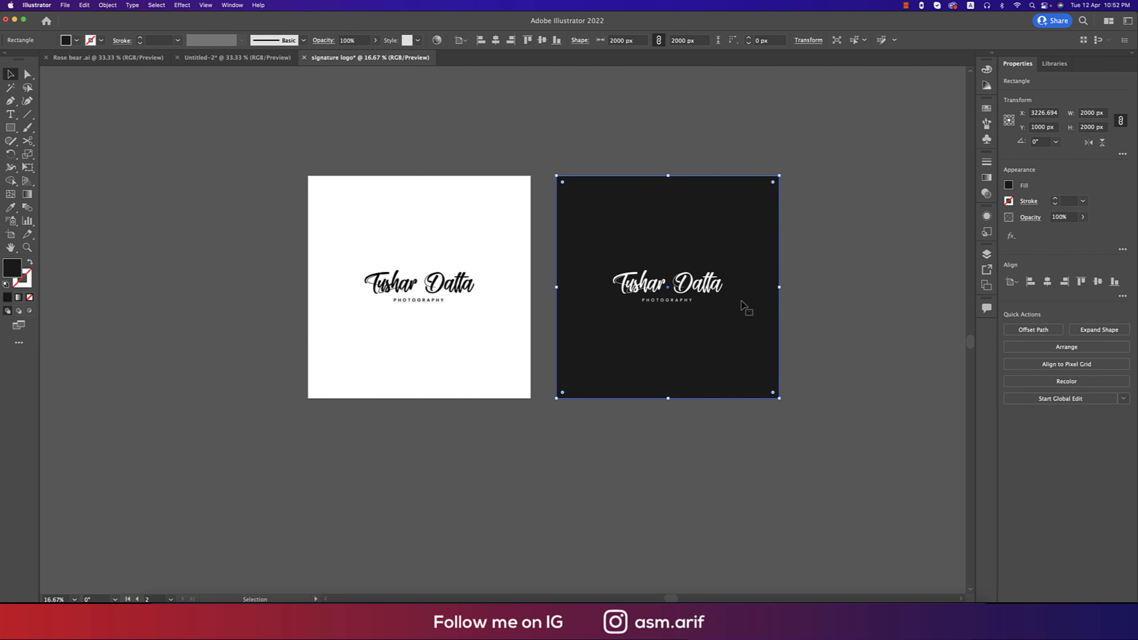
pyautogui.click(730, 287)
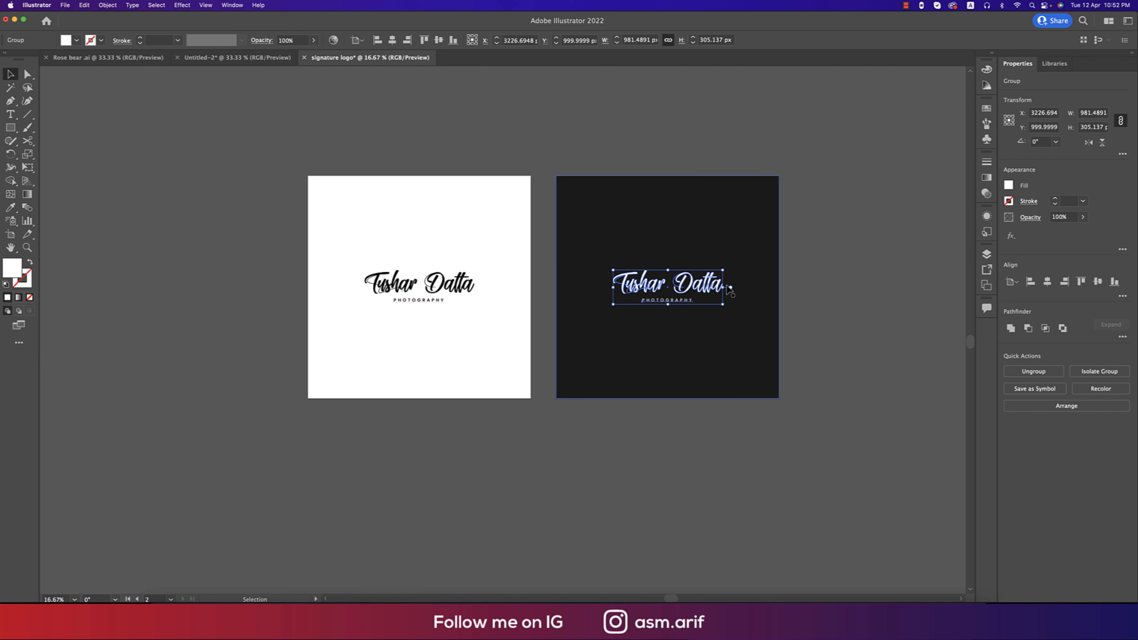
pyautogui.click(807, 294)
pyautogui.click(719, 290)
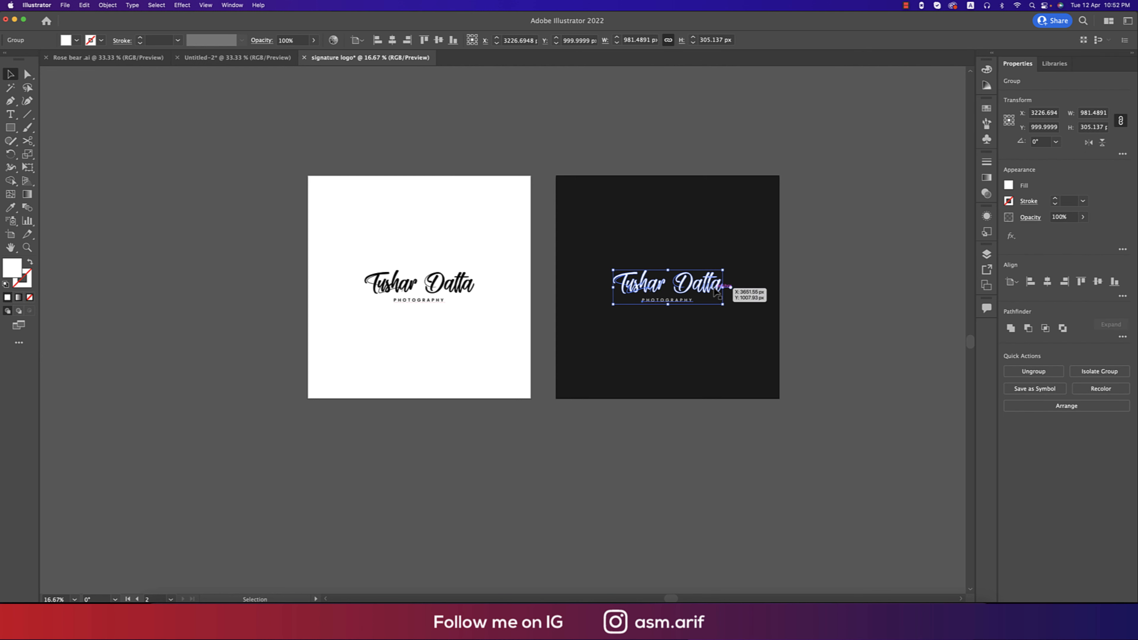
# Export the selected white logo as asset 'logo wh' into the TUTORIAL ENG 2021 folder.
pyautogui.rightClick(704, 289)
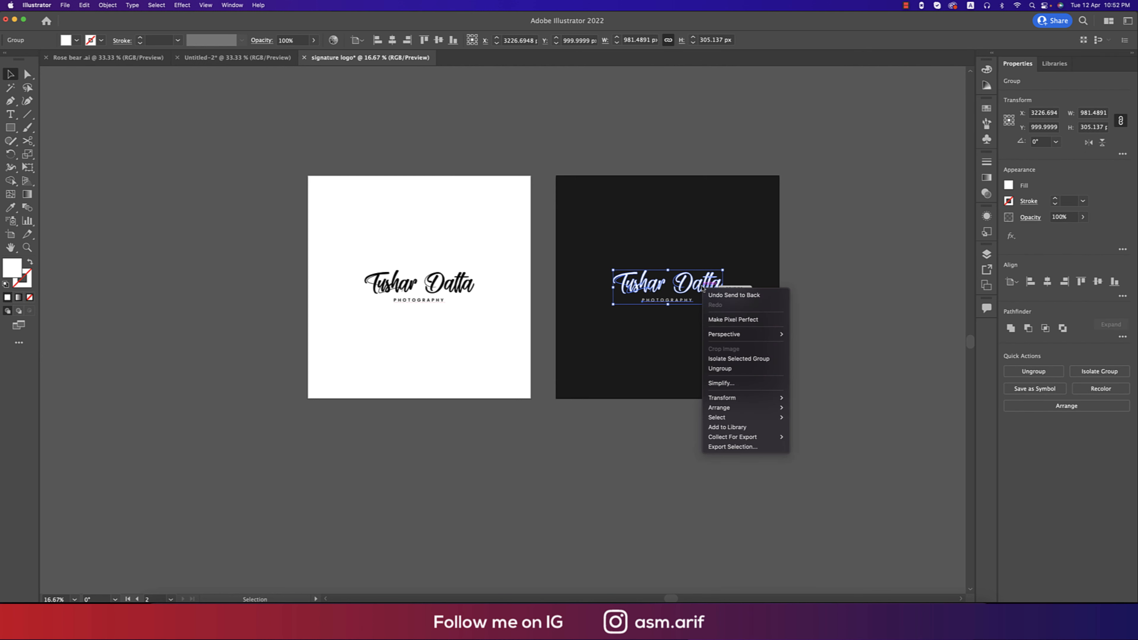
pyautogui.click(753, 449)
pyautogui.doubleClick(374, 249)
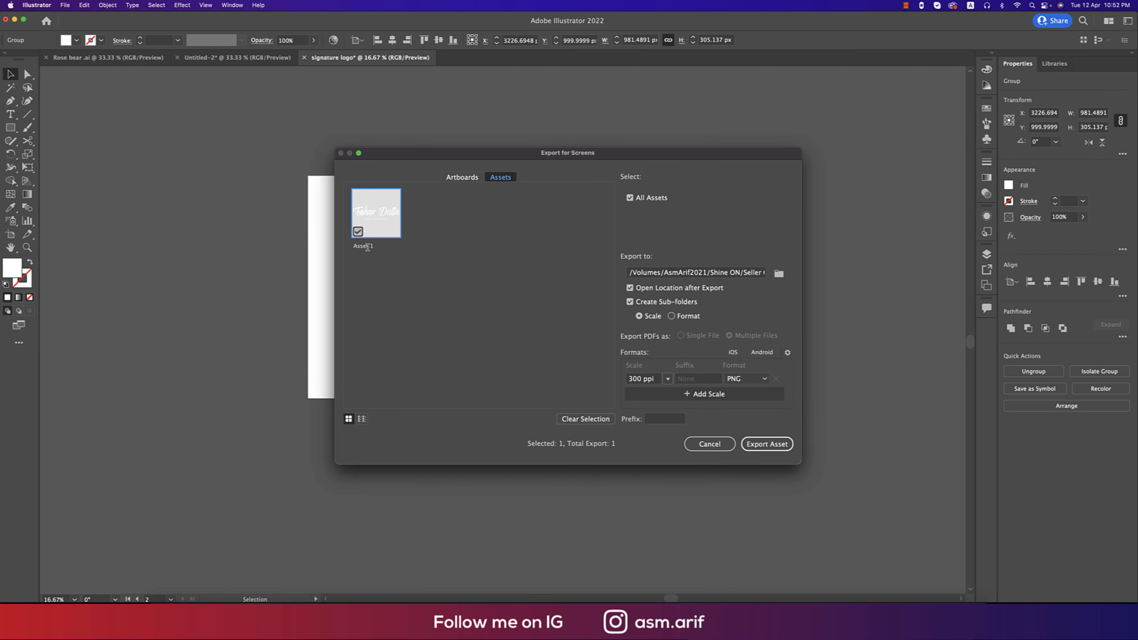
pyautogui.write('logo wh')
pyautogui.click(779, 274)
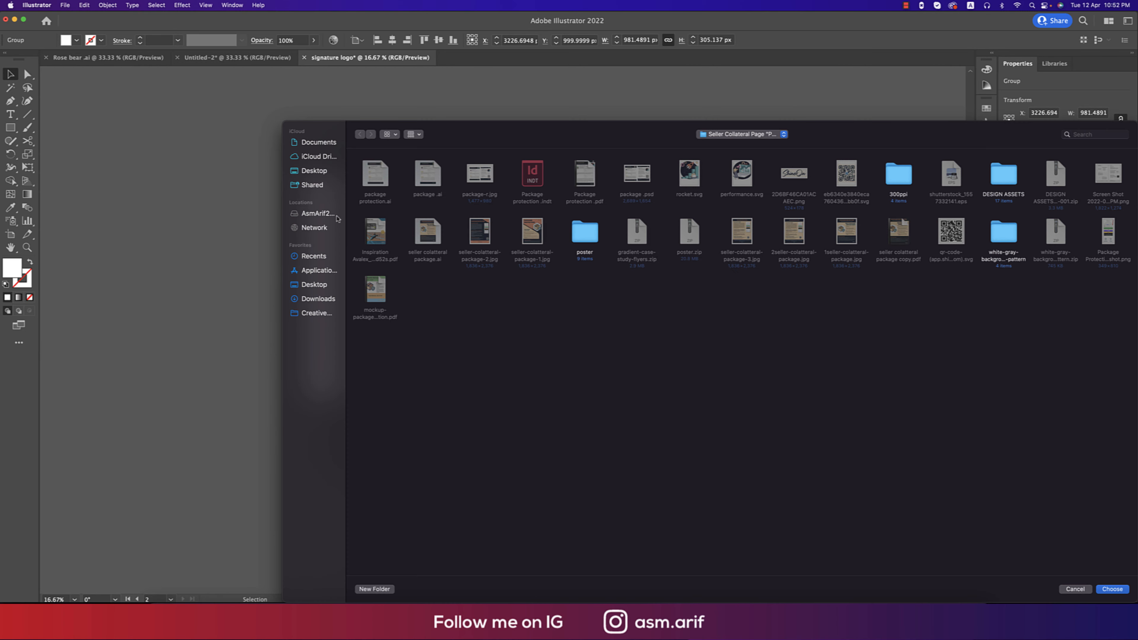
pyautogui.click(335, 213)
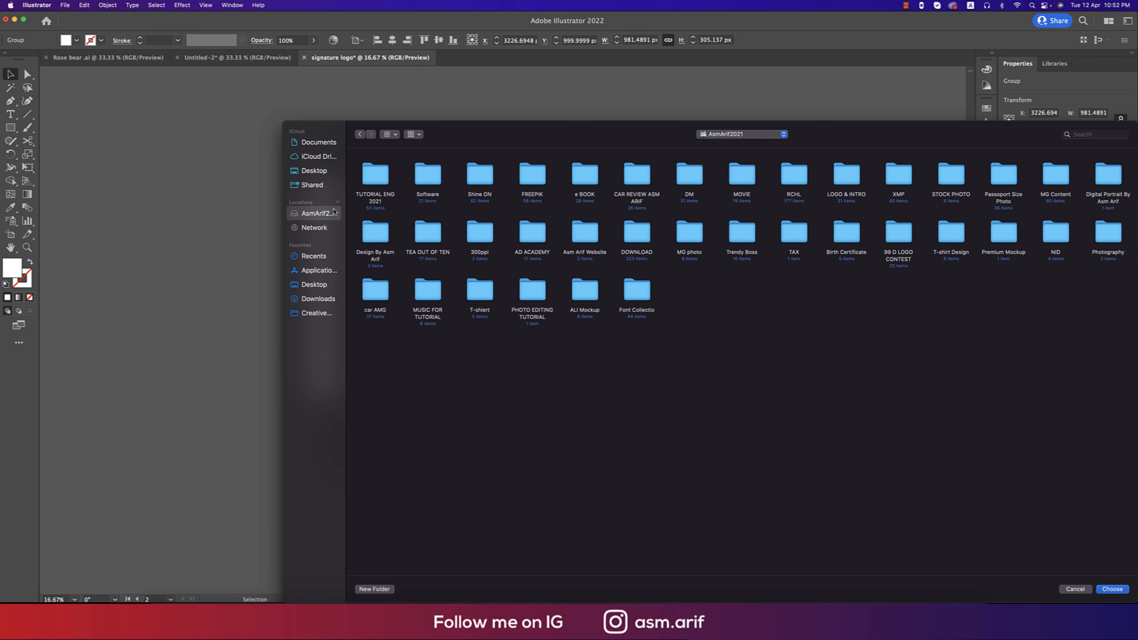
pyautogui.doubleClick(371, 182)
pyautogui.click(1113, 589)
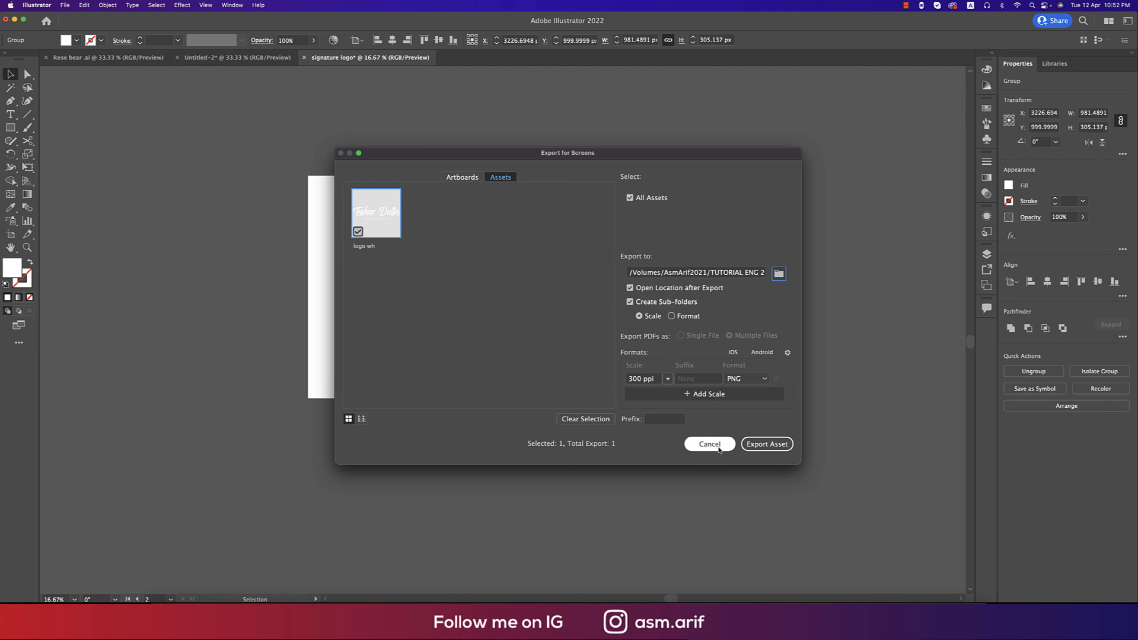
pyautogui.click(770, 445)
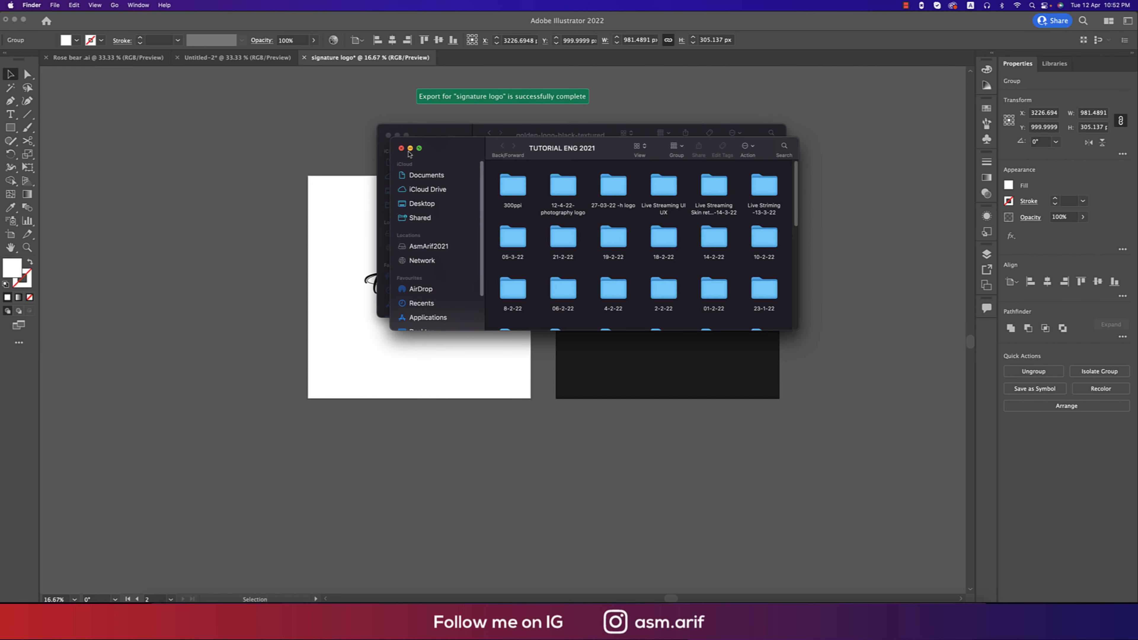
# Close the TUTORIAL ENG 2021, golden-logo and Rose Bear Launch Graphic Finder windows.
pyautogui.click(409, 148)
pyautogui.click(388, 135)
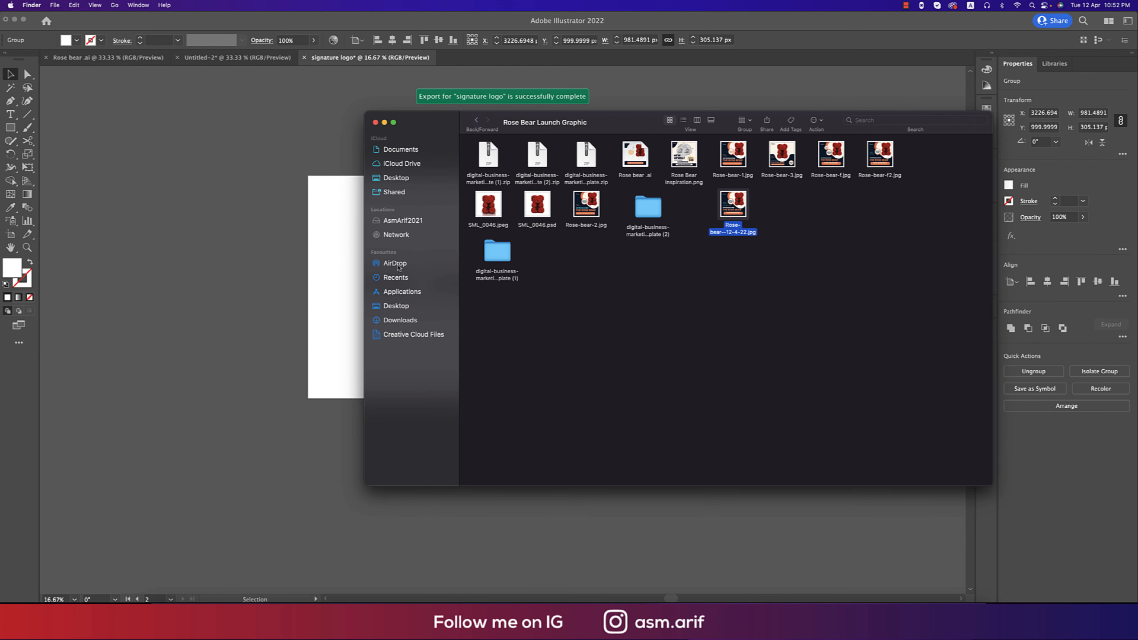
pyautogui.click(376, 123)
# Export the black logo on the left artboard as asset 'bl logo'.
pyautogui.click(402, 268)
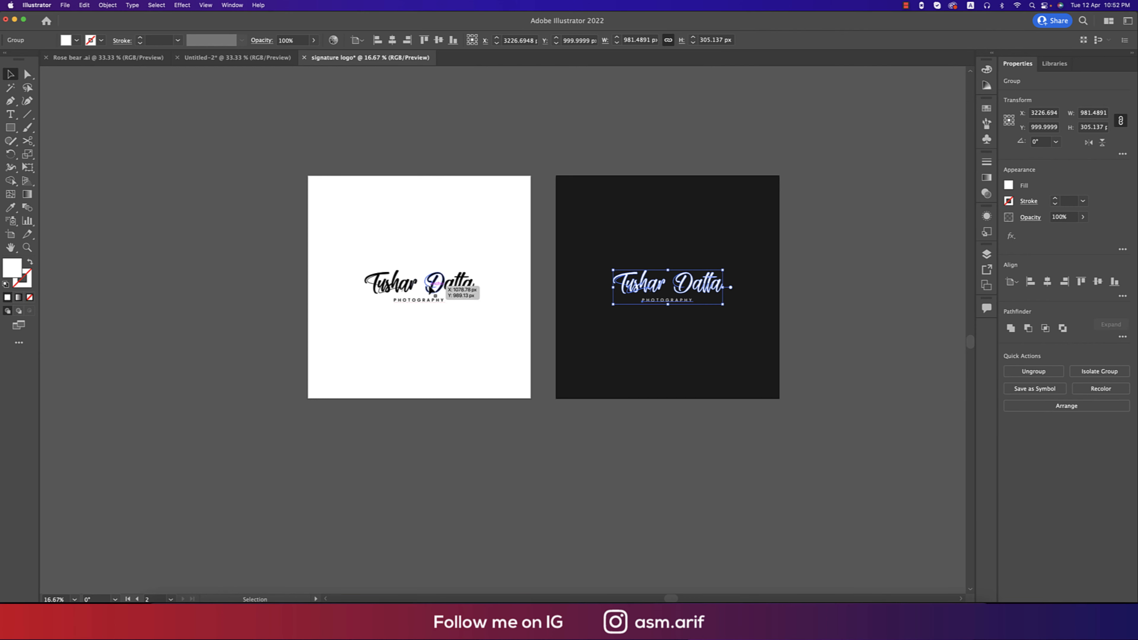
pyautogui.click(448, 286)
pyautogui.rightClick(450, 287)
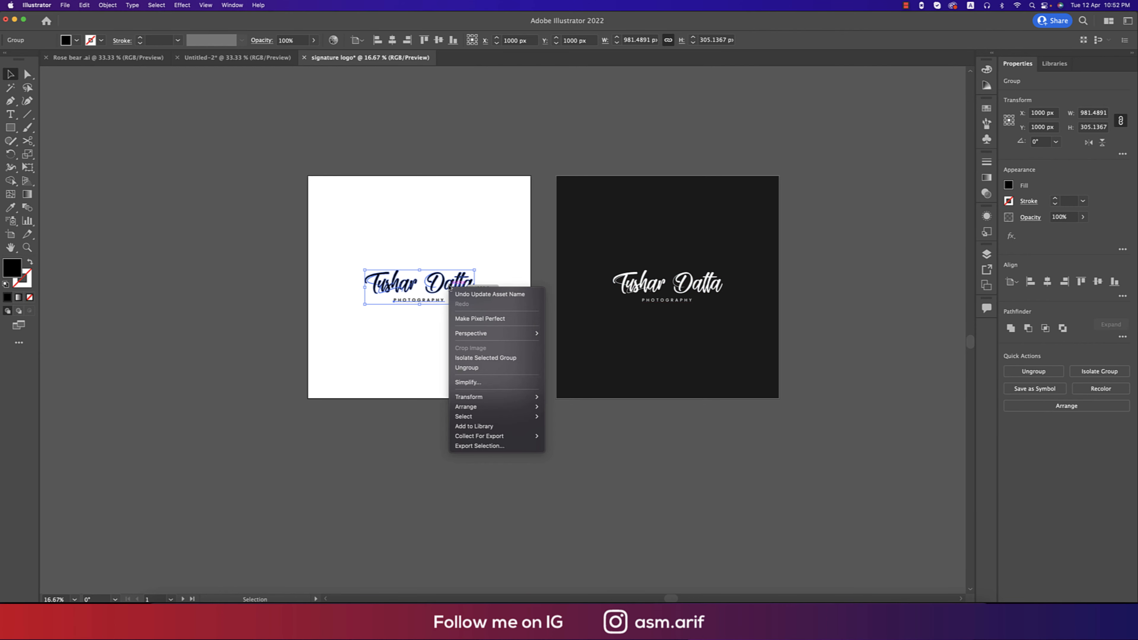
pyautogui.click(505, 447)
pyautogui.click(433, 248)
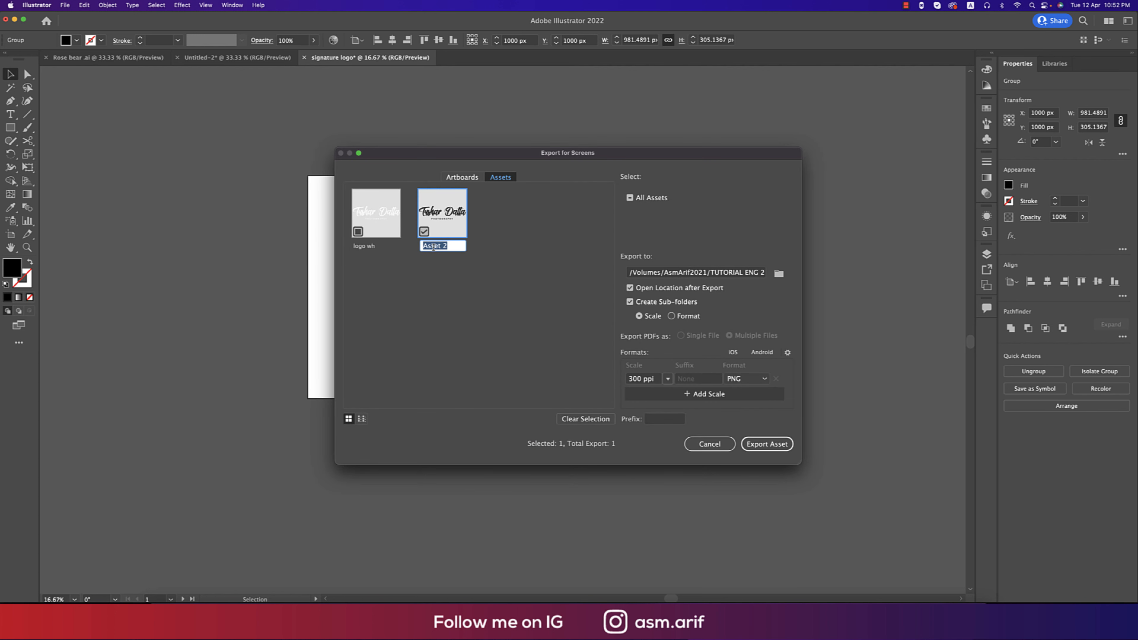
pyautogui.write('bl logo')
pyautogui.click(766, 443)
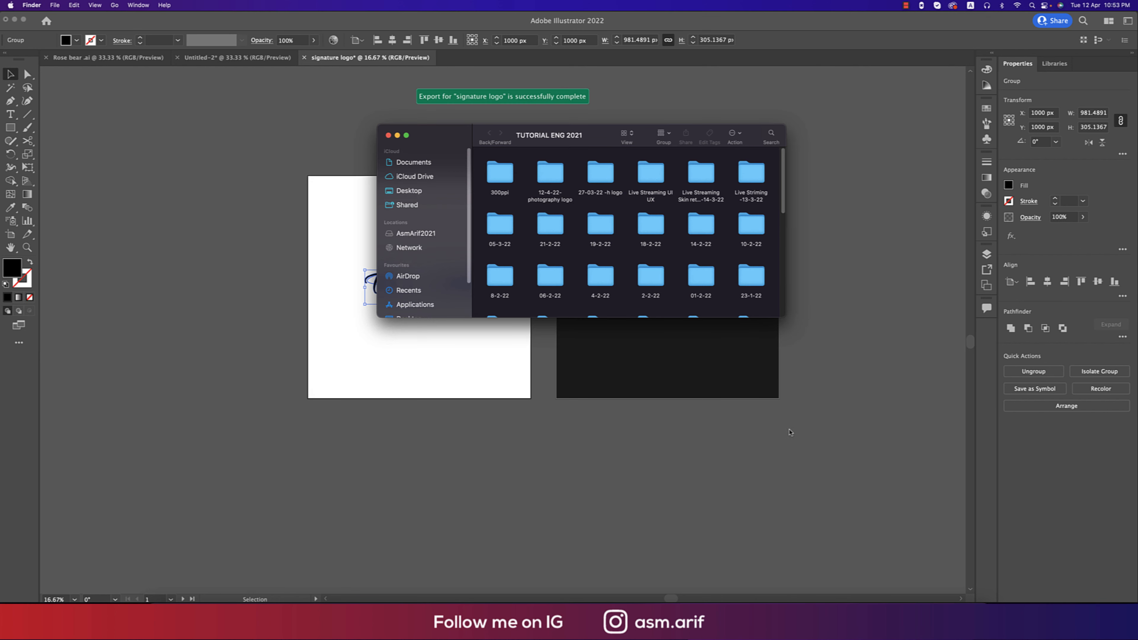
# Check bl logo.png and logo wh.png in the 300ppi folder.
pyautogui.doubleClick(497, 173)
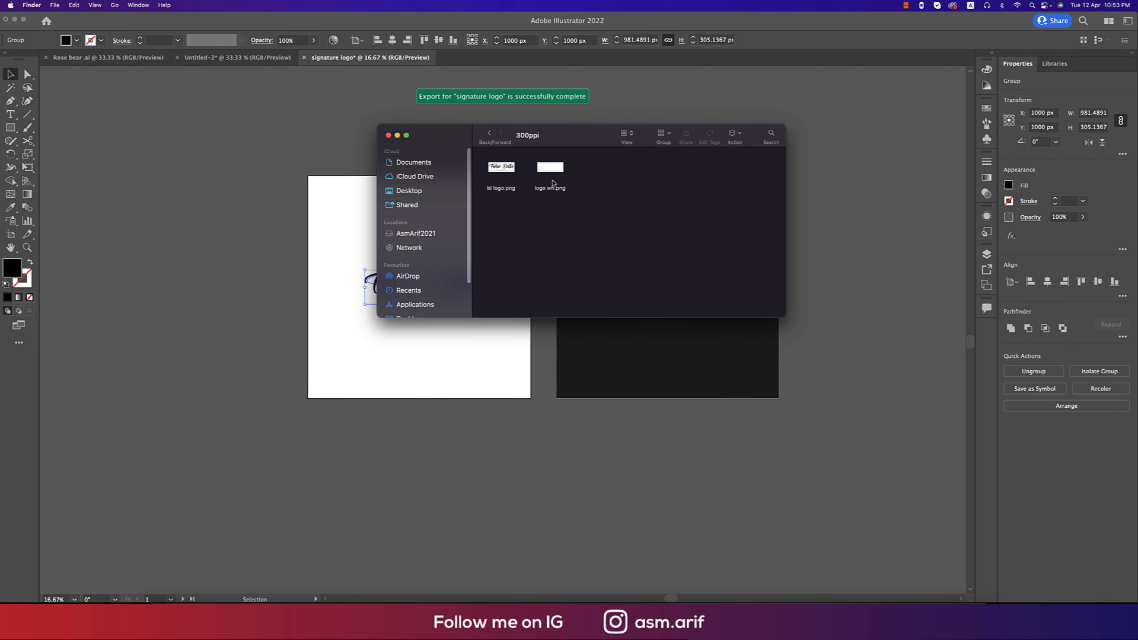
pyautogui.click(505, 170)
pyautogui.click(573, 175)
pyautogui.click(558, 174)
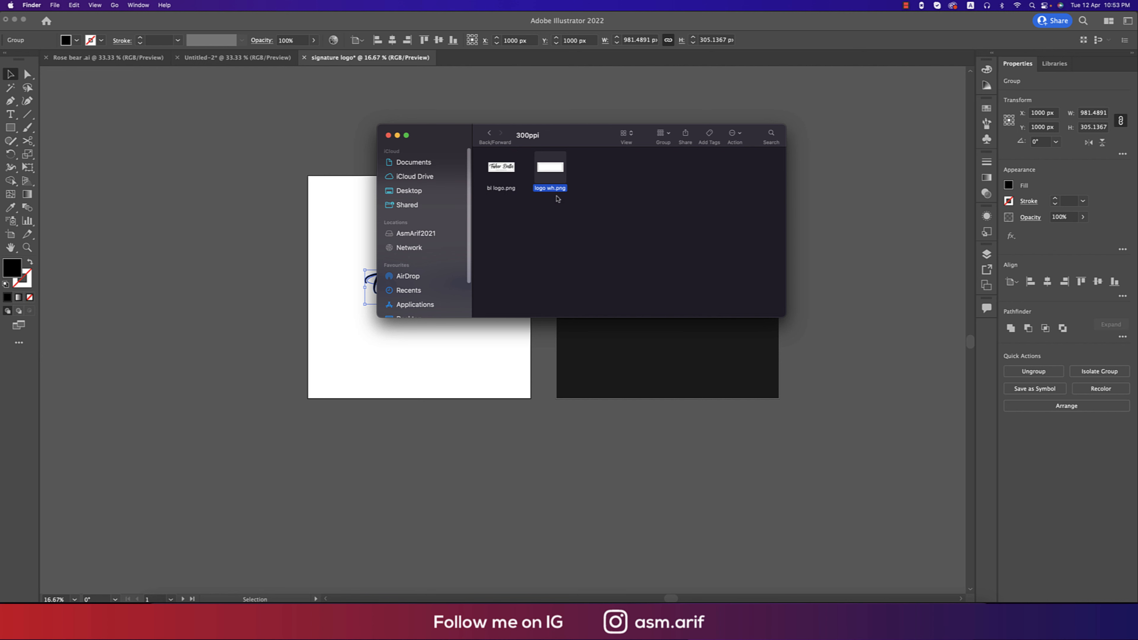
# Open 384A5983.jpeg from Downloads in Photoshop, accepting the colour profile prompt.
pyautogui.click(493, 621)
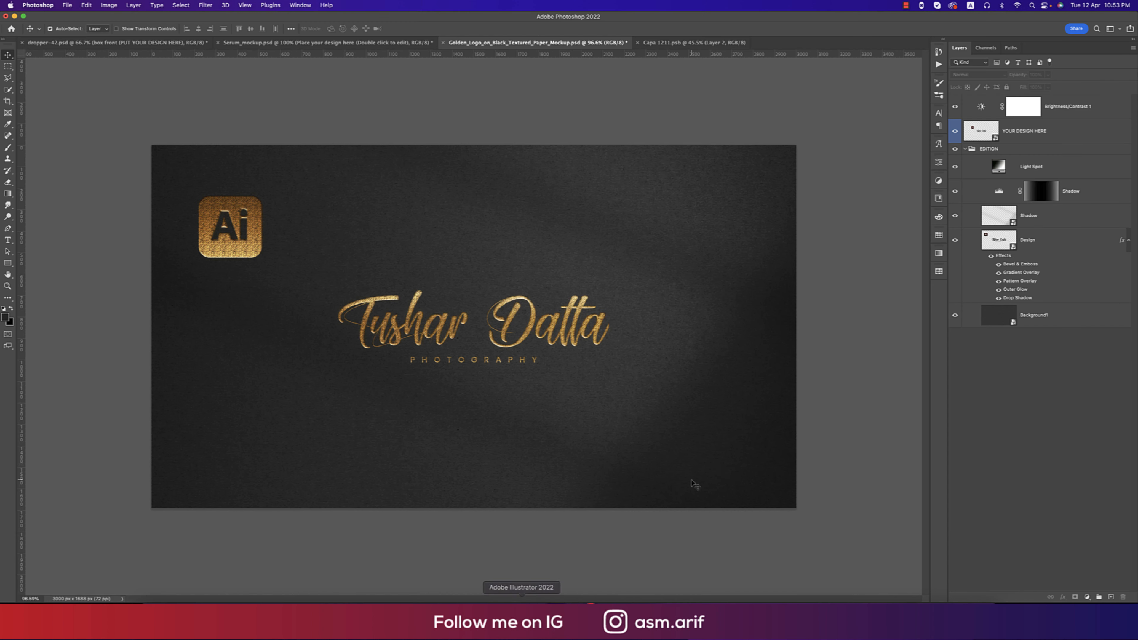
pyautogui.click(67, 5)
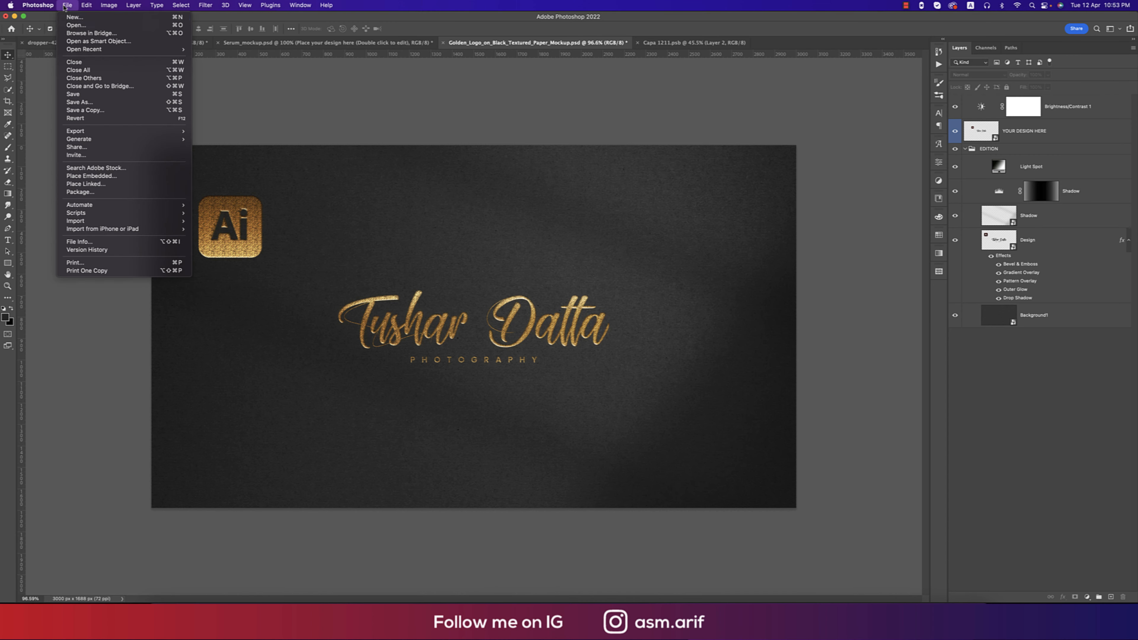
pyautogui.click(74, 25)
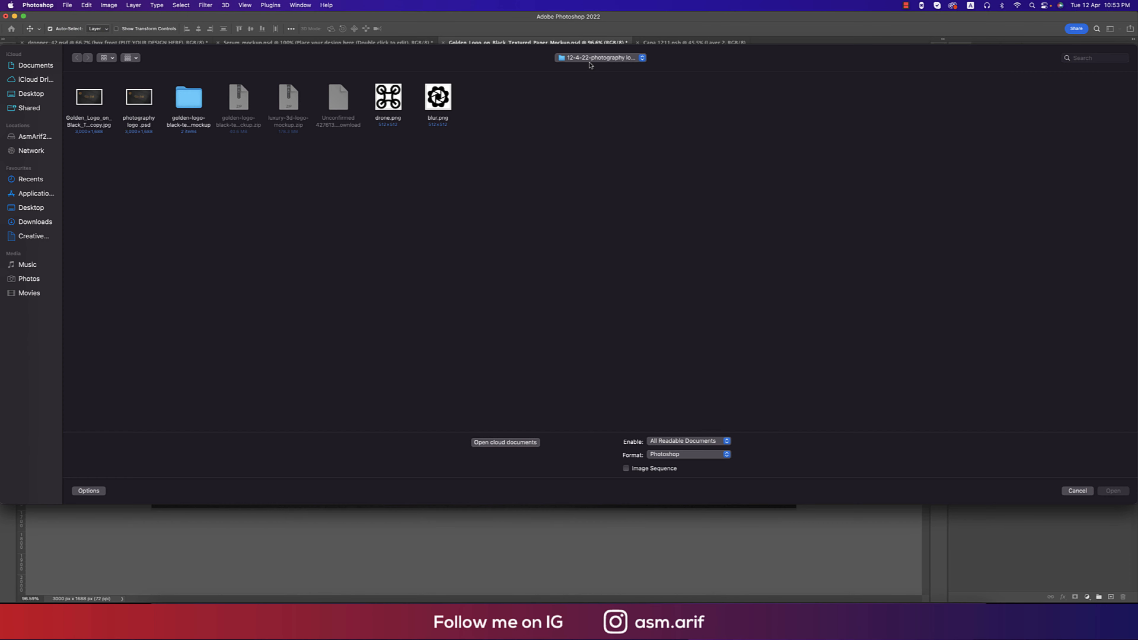
pyautogui.click(591, 58)
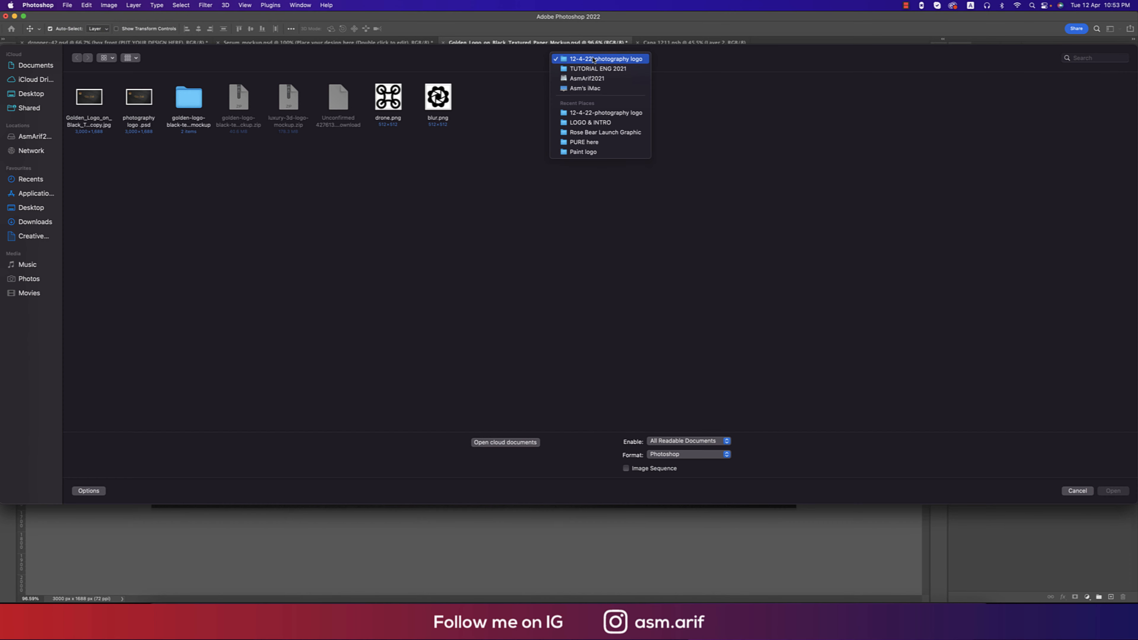
pyautogui.click(590, 79)
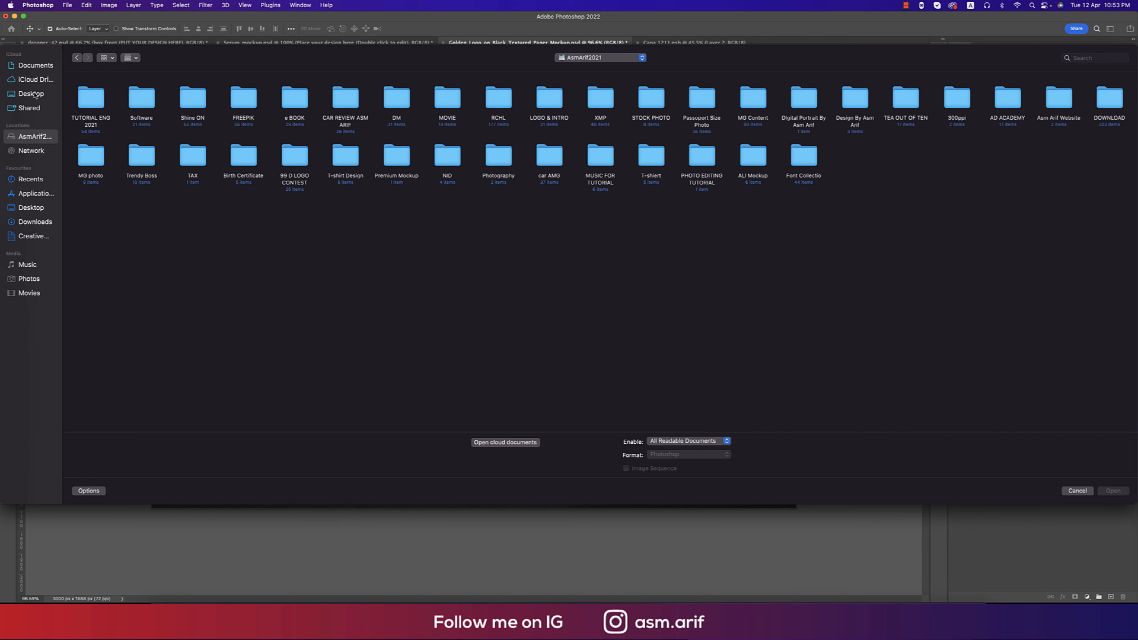
pyautogui.click(35, 81)
pyautogui.doubleClick(76, 100)
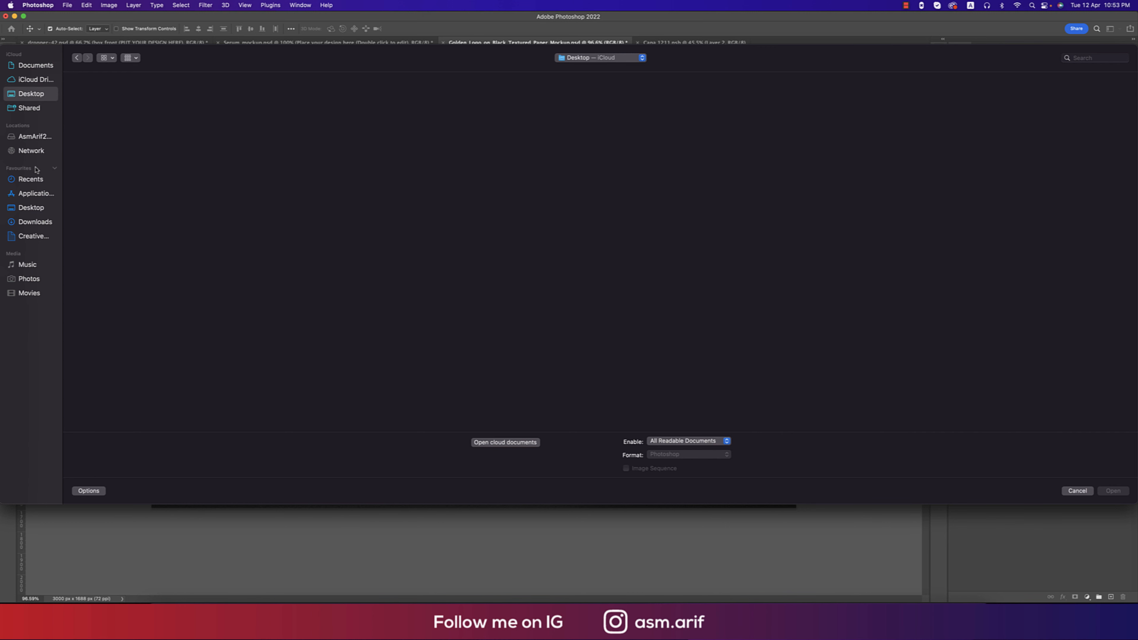
pyautogui.click(36, 223)
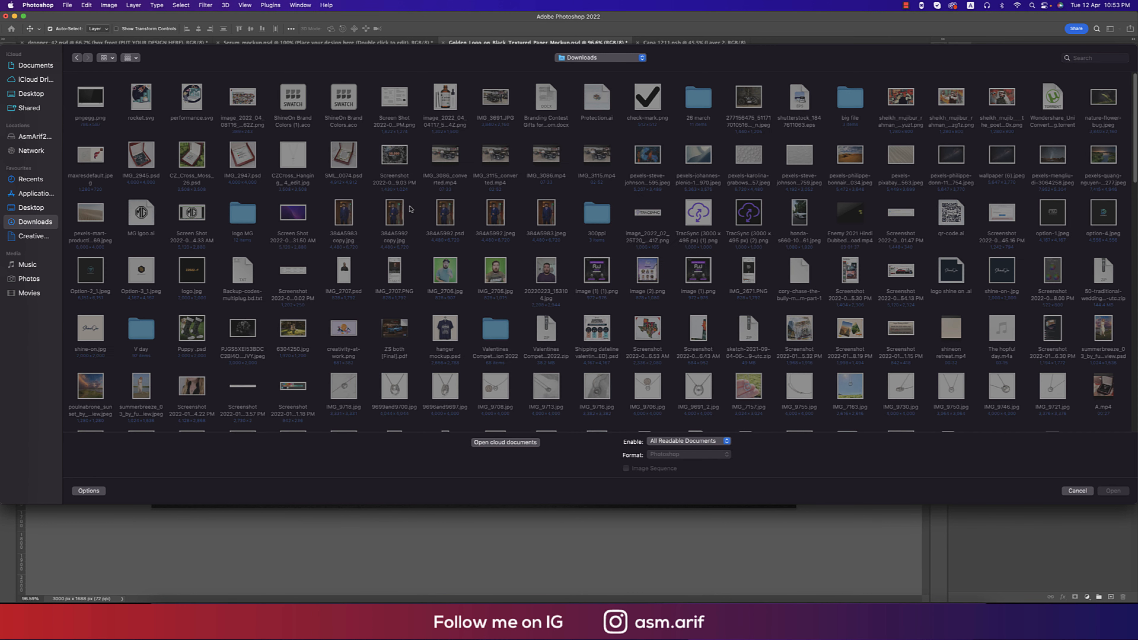
pyautogui.scroll(-1, 444, 209)
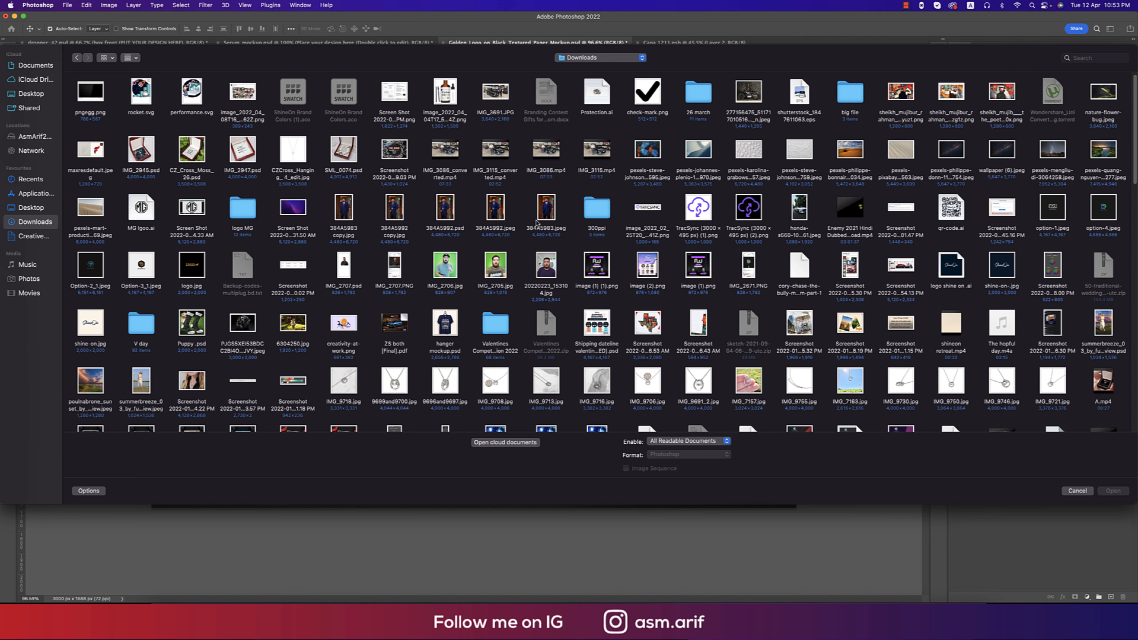
pyautogui.click(547, 209)
pyautogui.doubleClick(546, 208)
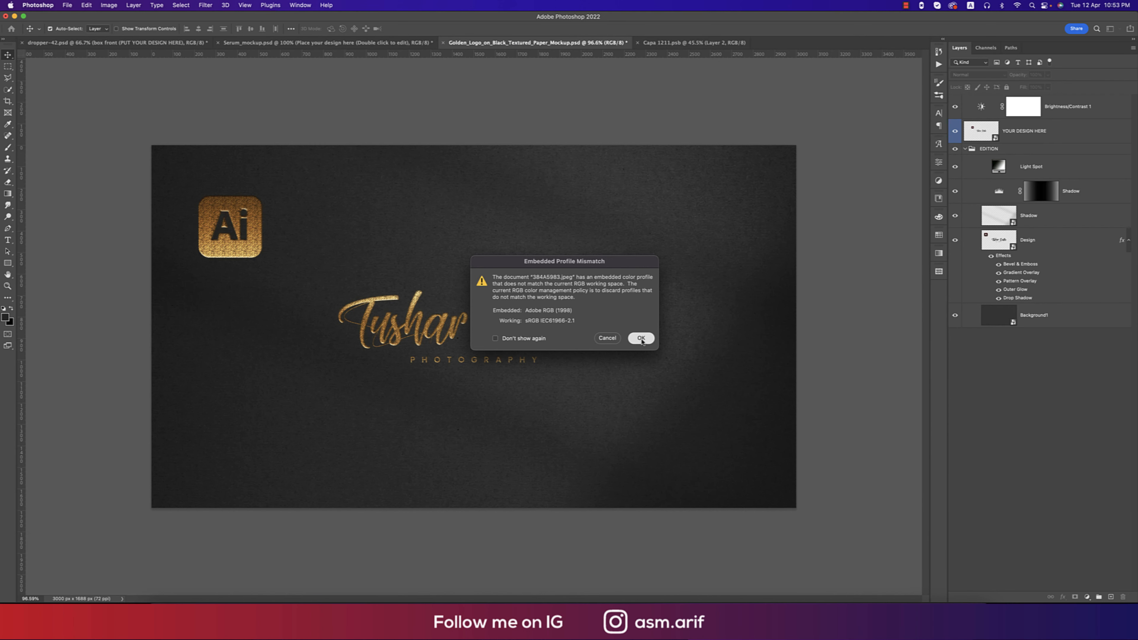
pyautogui.click(641, 338)
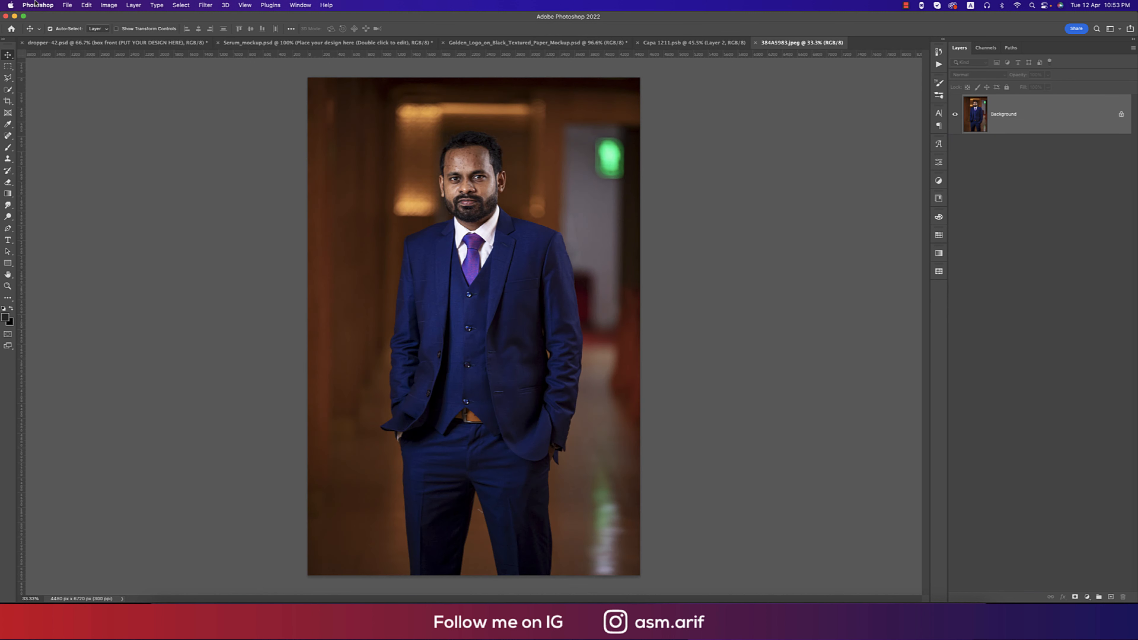
# Place the white logo wh.png as an embedded layer, scaled to about 28% in the lower-left corner.
pyautogui.click(66, 6)
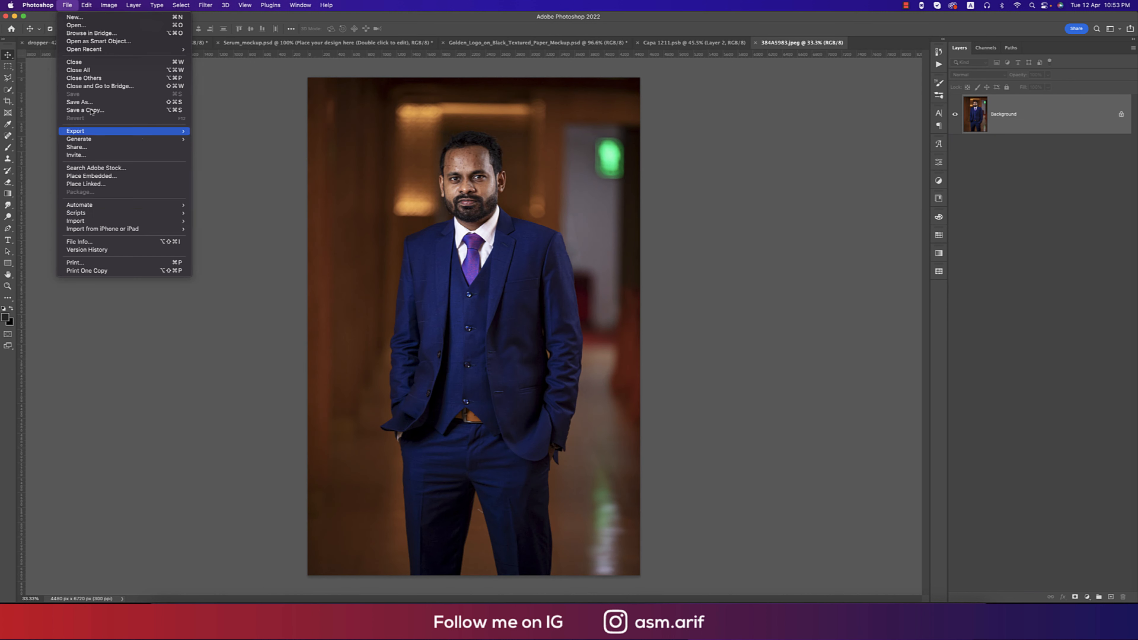
pyautogui.click(124, 177)
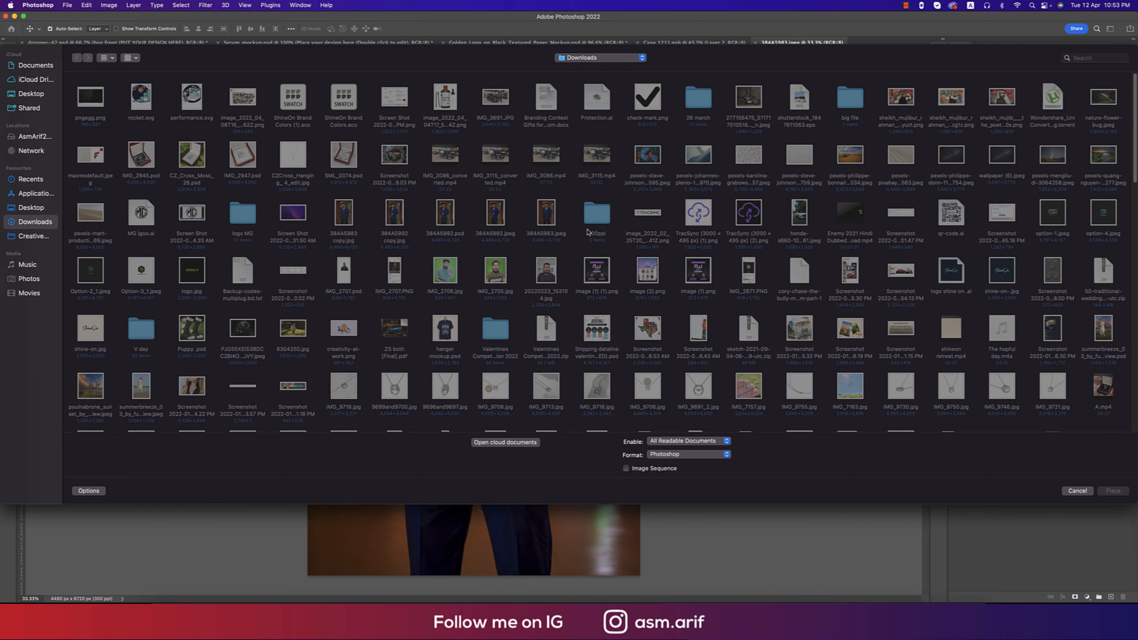
pyautogui.click(33, 138)
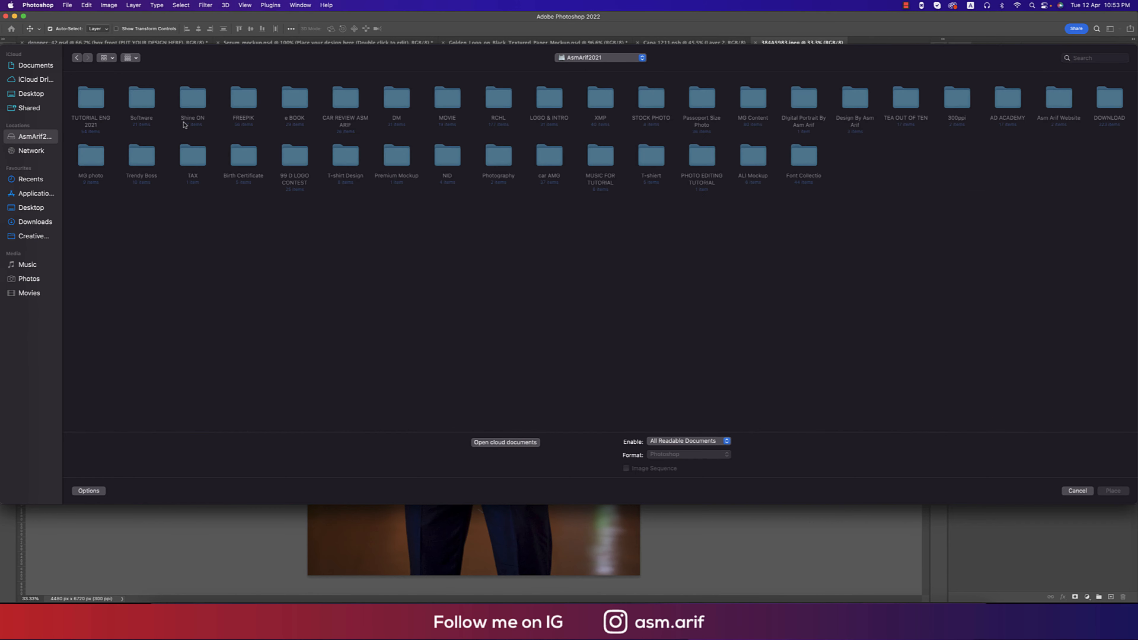
pyautogui.doubleClick(90, 99)
pyautogui.doubleClick(89, 99)
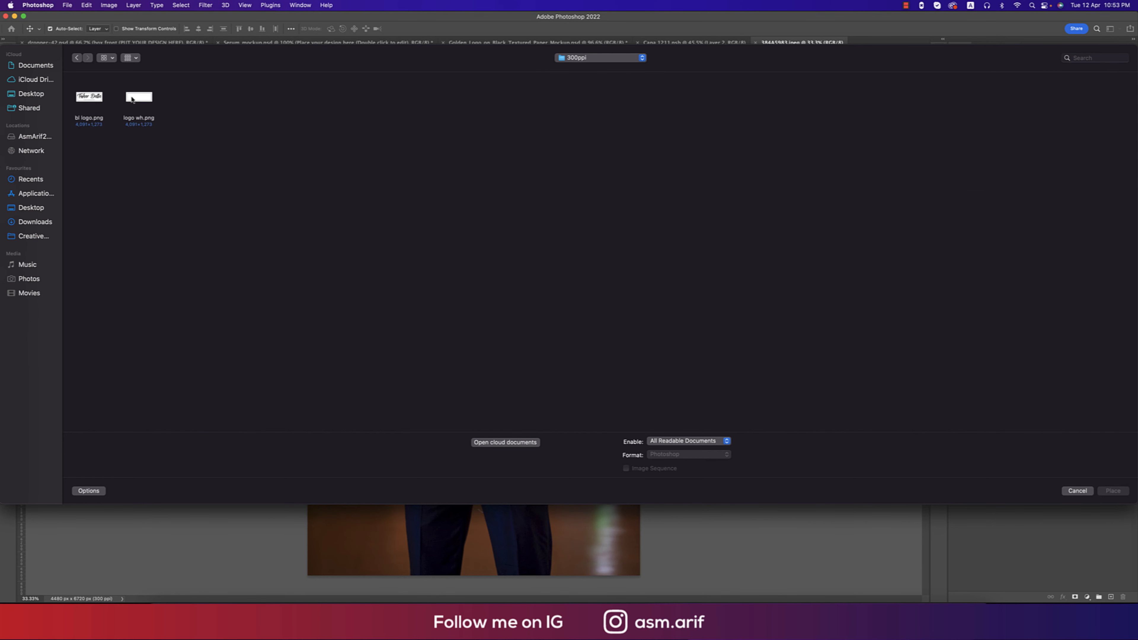
pyautogui.doubleClick(139, 96)
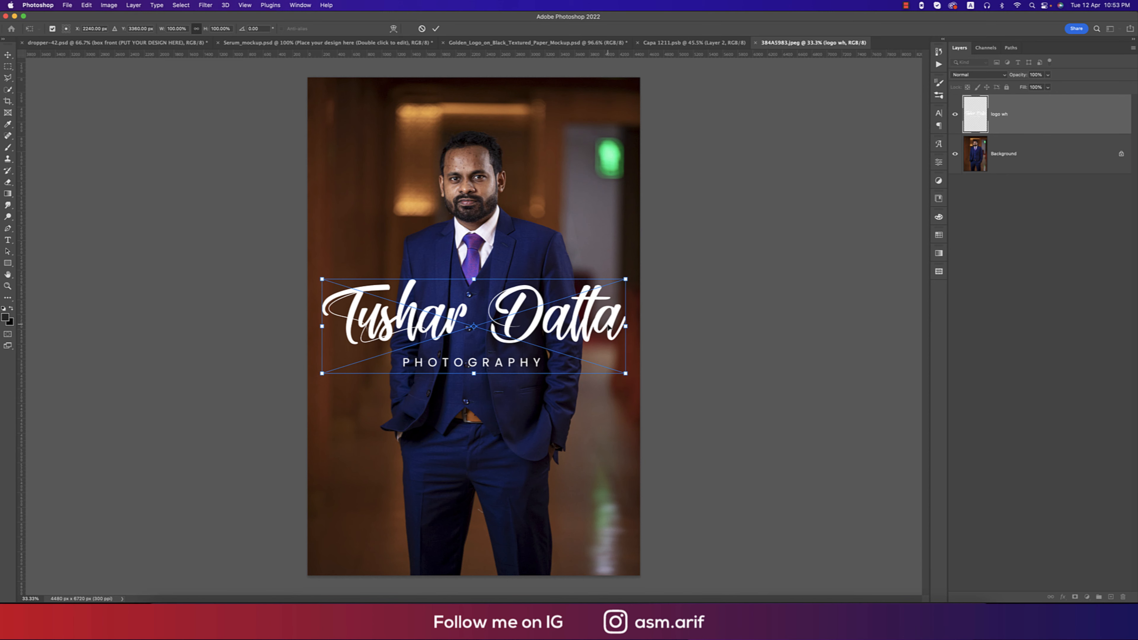
pyautogui.moveTo(626, 327); pyautogui.dragTo(417, 529)
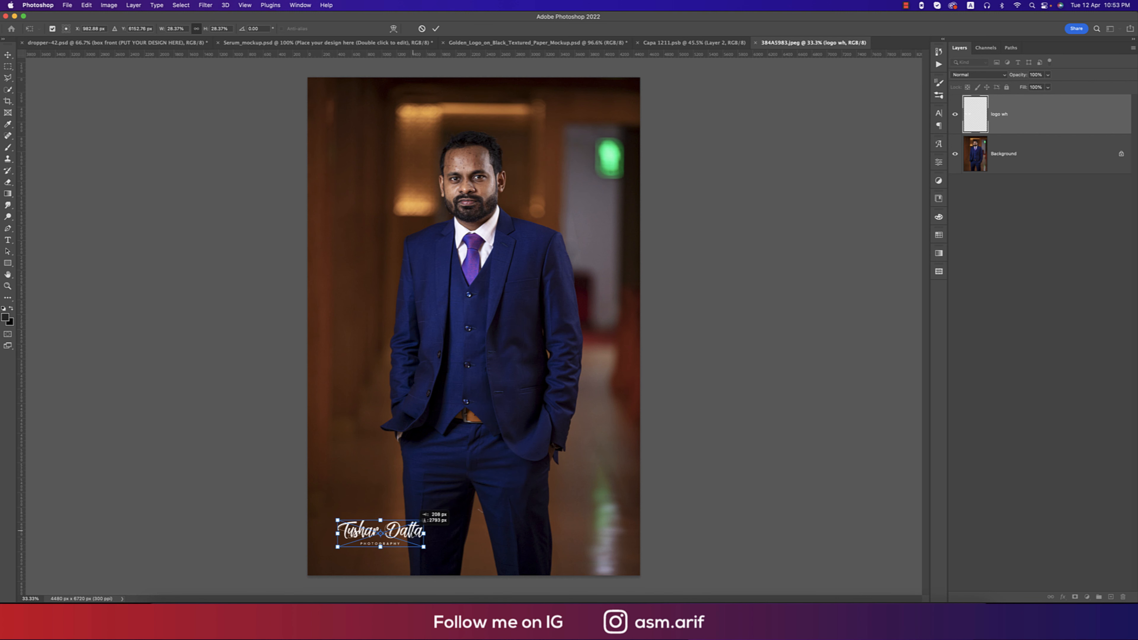
pyautogui.press('Return')
# Lower the logo layer's opacity to about 81% for a semi-transparent watermark.
pyautogui.click(1049, 75)
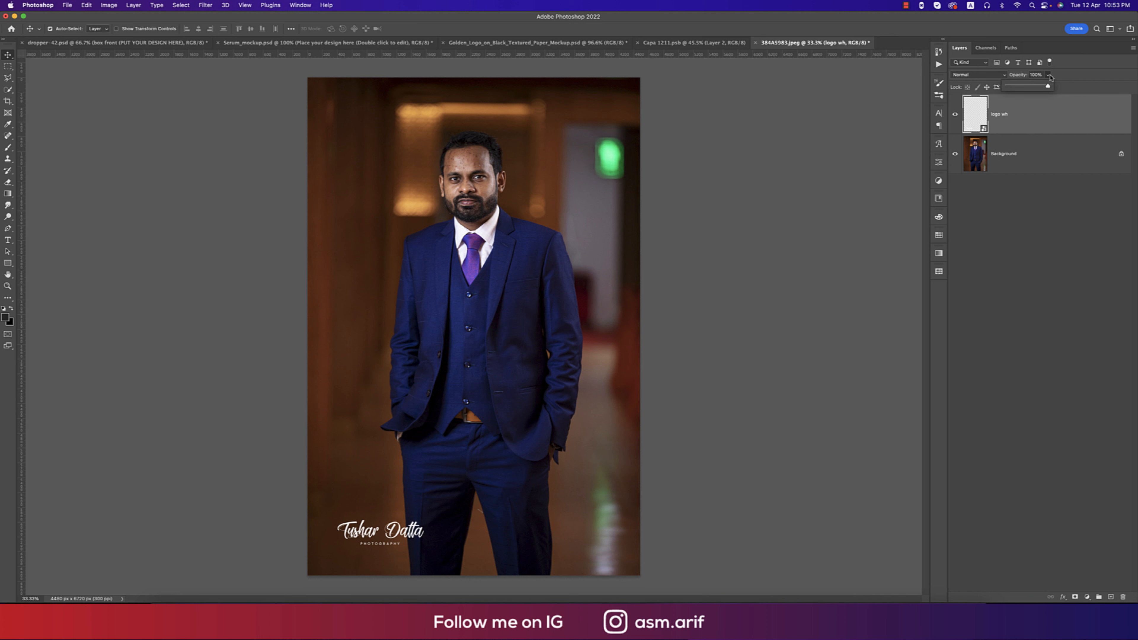
pyautogui.moveTo(1031, 88); pyautogui.dragTo(1028, 88)
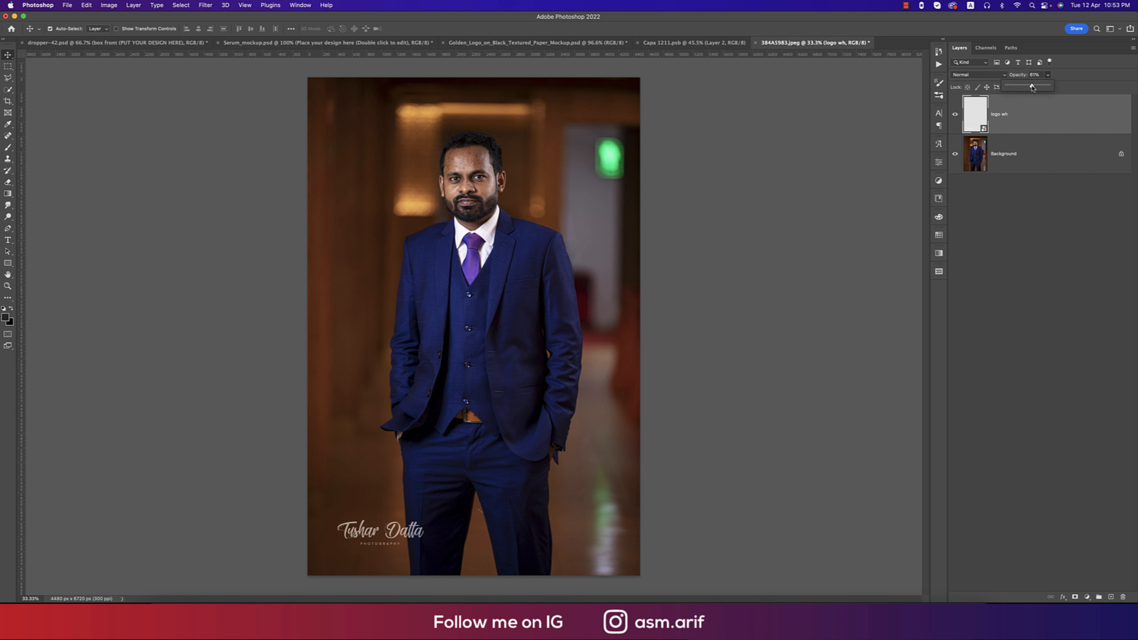
pyautogui.click(777, 251)
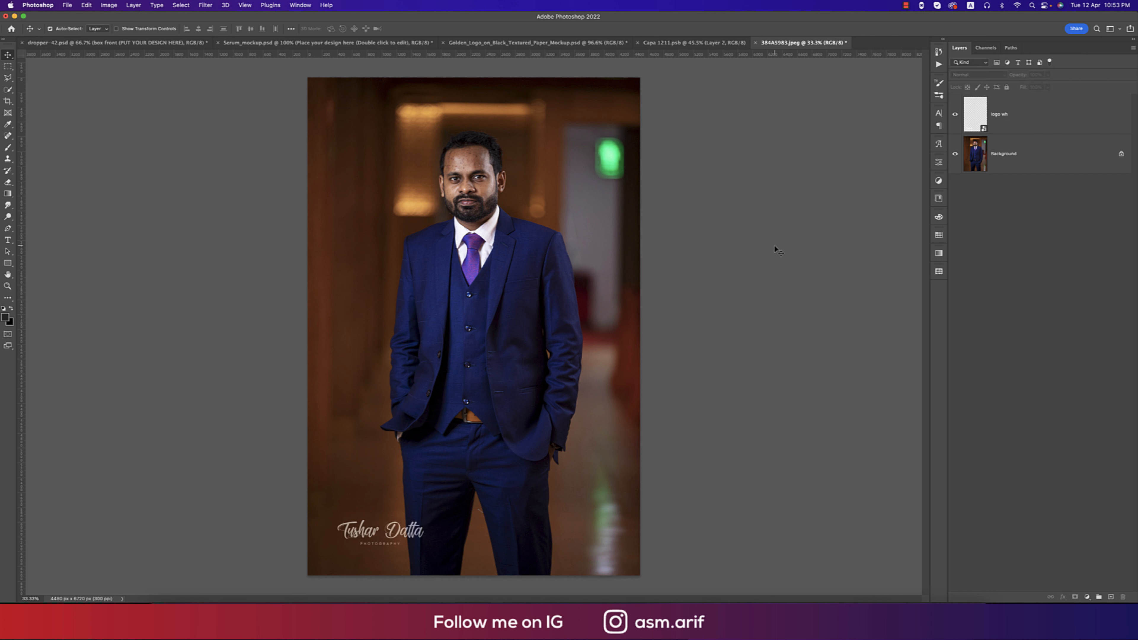
pyautogui.click(69, 6)
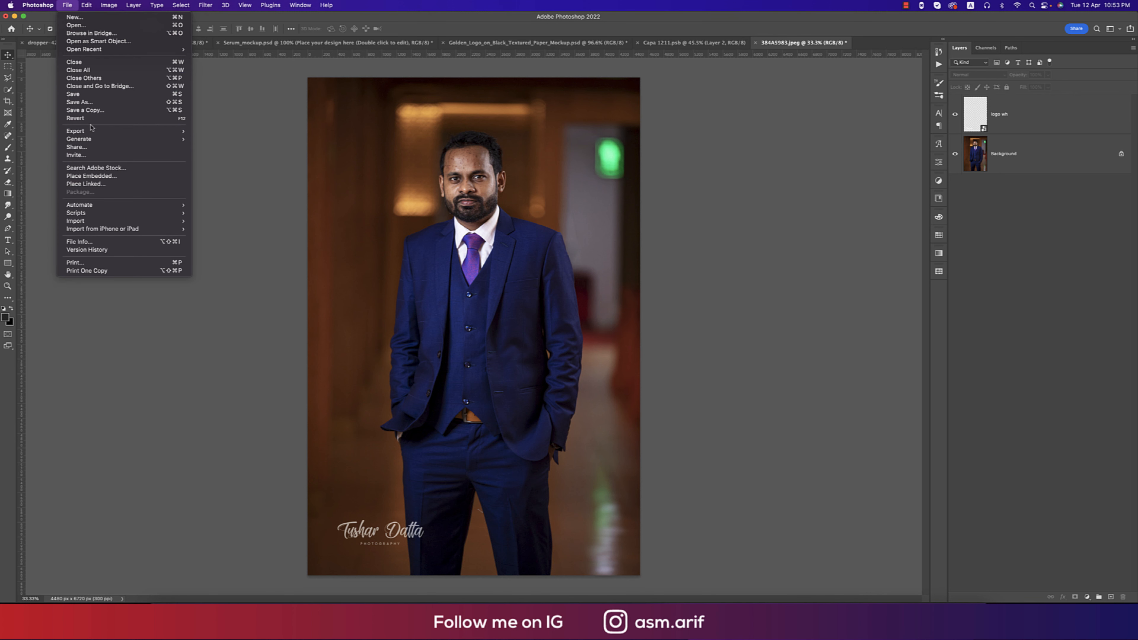
# Save a JPEG copy named finlan into Downloads at Maximum quality.
pyautogui.click(92, 111)
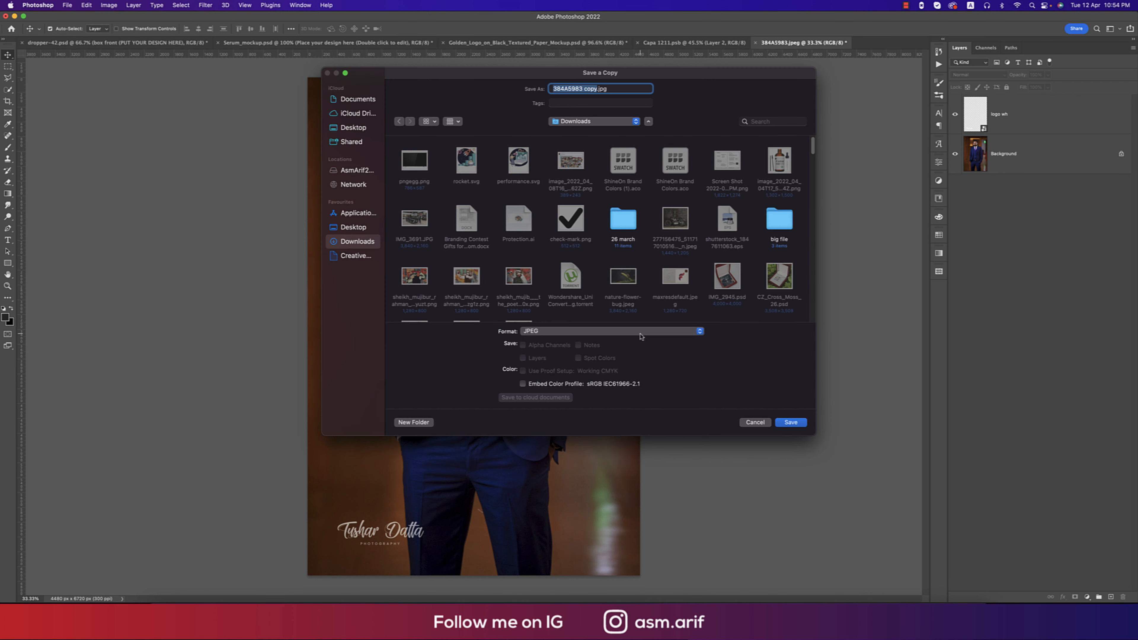
pyautogui.click(569, 332)
pyautogui.click(569, 332)
pyautogui.write('tfinlan')
pyautogui.click(803, 425)
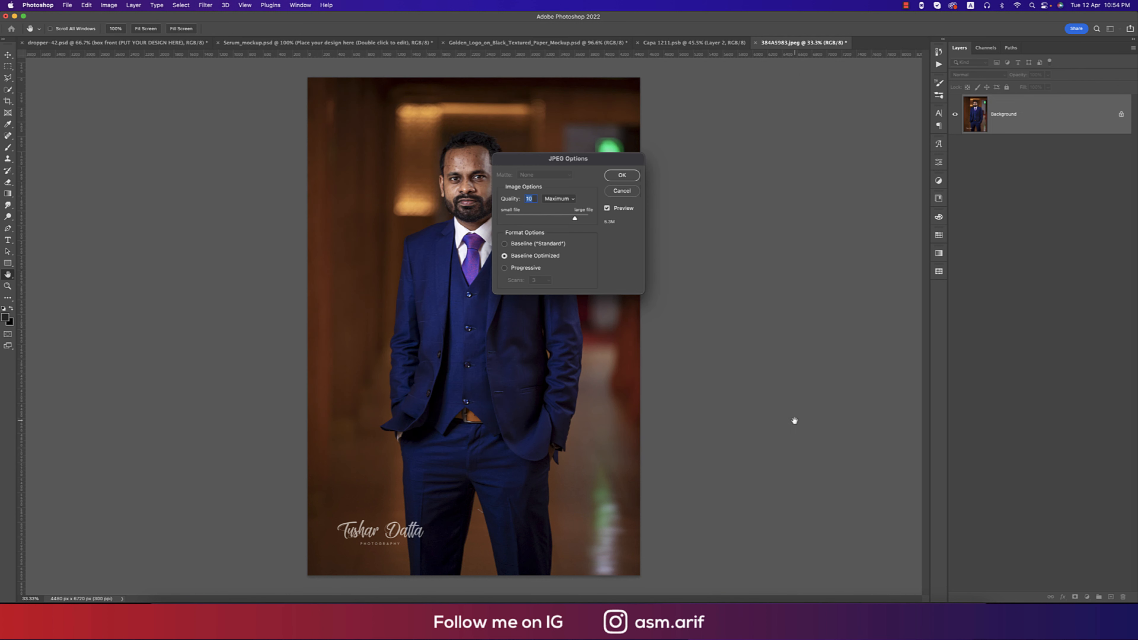
pyautogui.click(622, 175)
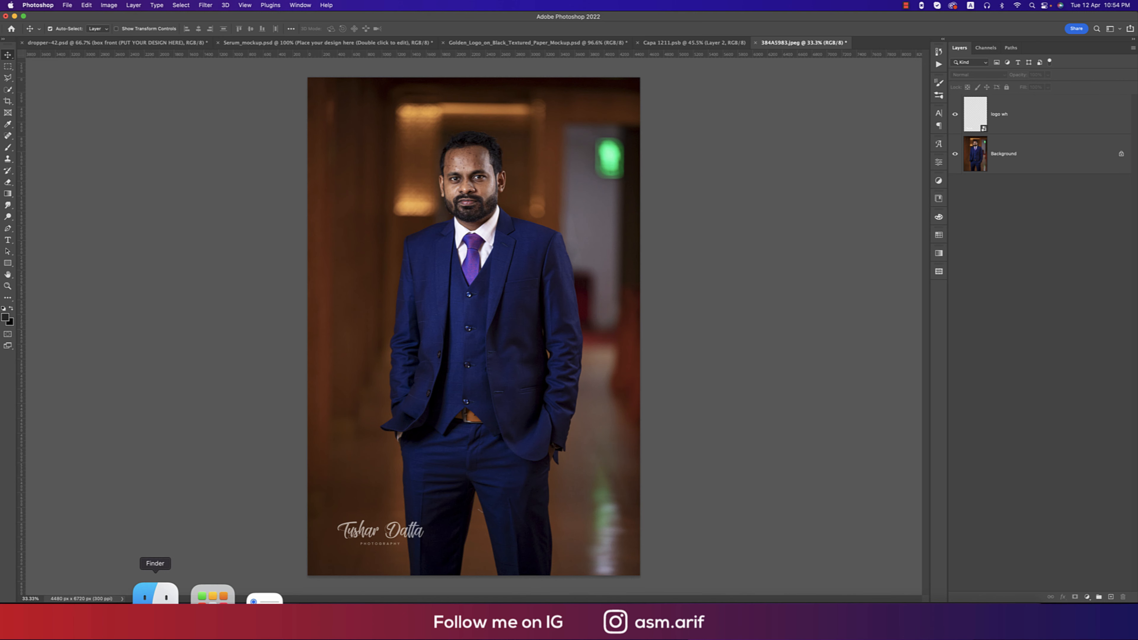
pyautogui.click(151, 594)
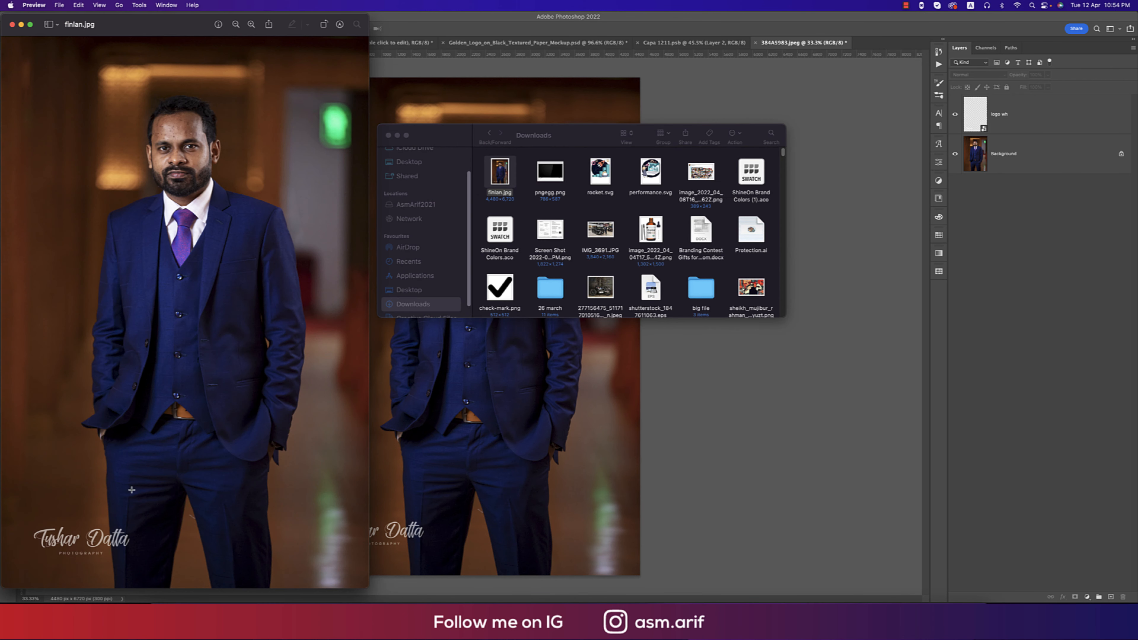
# Close the finlan.jpg preview and Downloads window, then switch to the Golden_Logo mockup document.
pyautogui.click(12, 24)
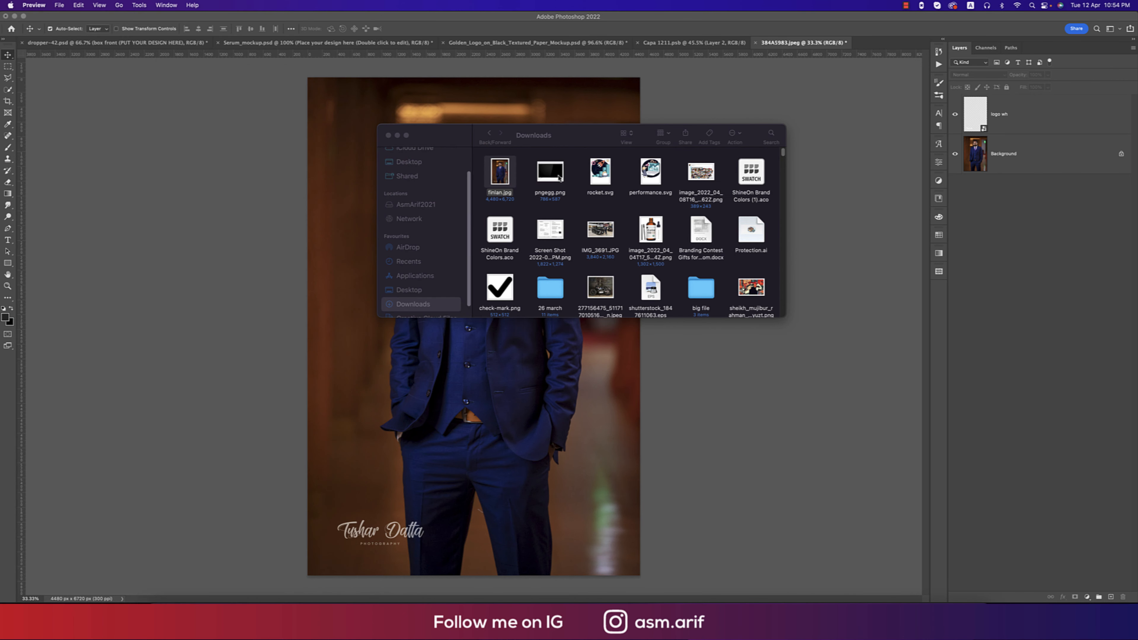
pyautogui.click(388, 134)
pyautogui.click(775, 156)
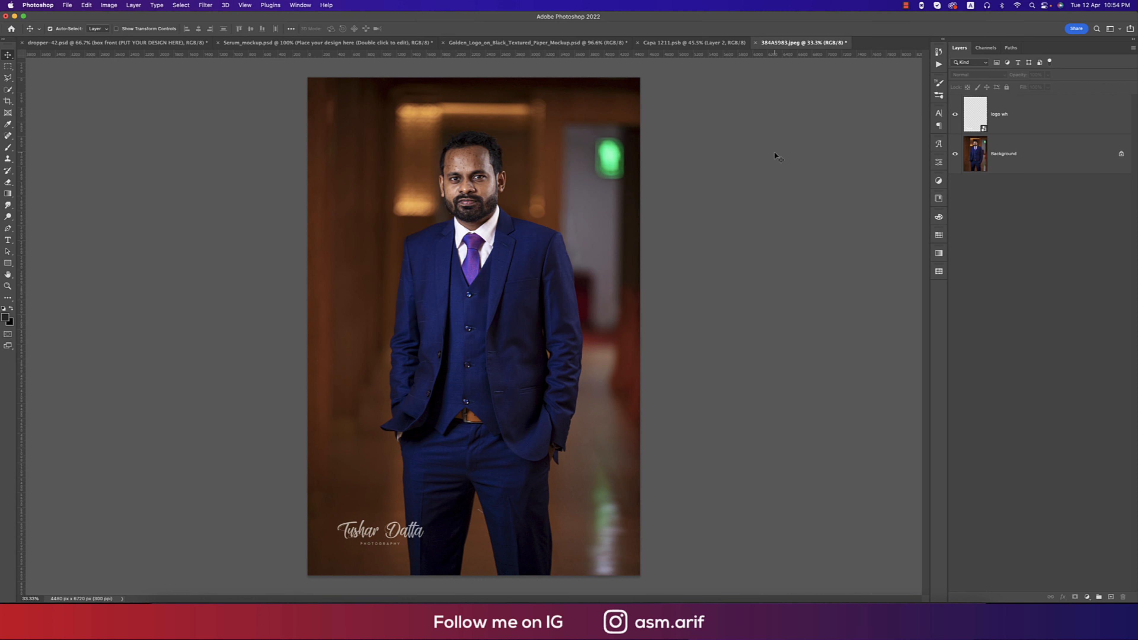
pyautogui.click(521, 43)
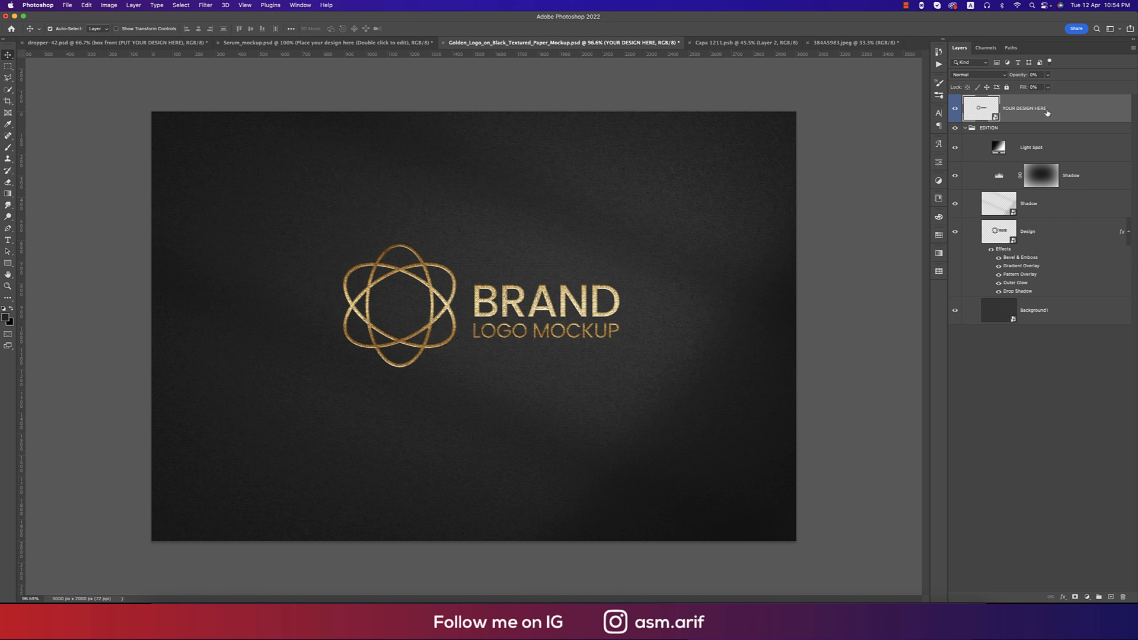
# Open the YOUR DESIGN HERE smart object and hide its LOGO MOCKUP, BRAND and placeholder logo layers.
pyautogui.doubleClick(995, 117)
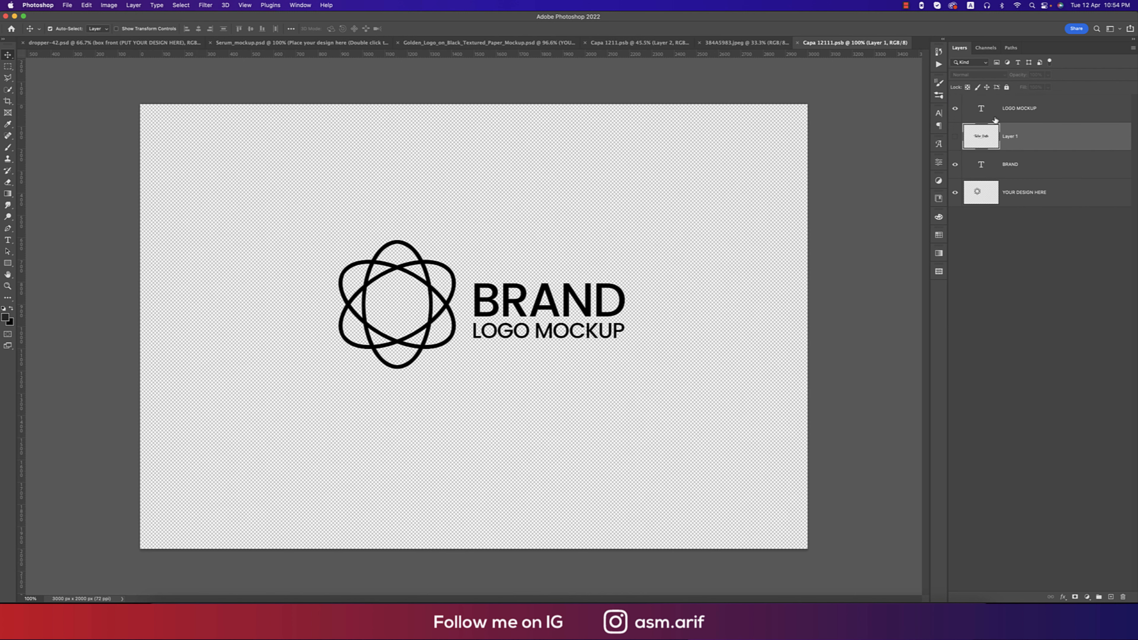
pyautogui.click(955, 109)
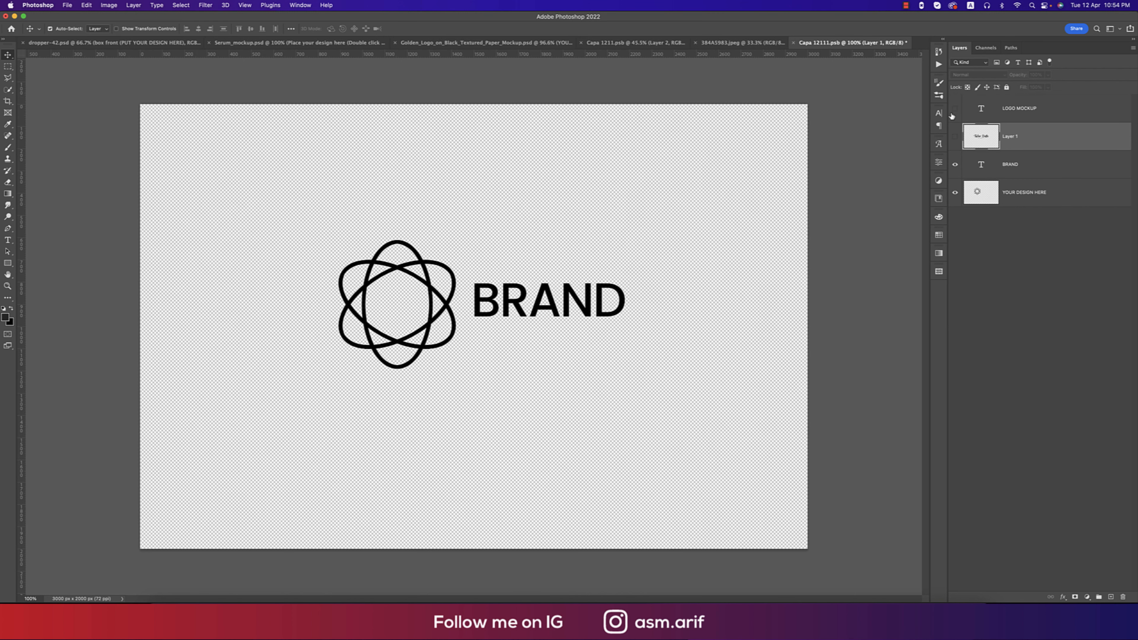
pyautogui.click(955, 165)
pyautogui.click(955, 193)
# Select and copy the whole black signature logo in Illustrator.
pyautogui.moveTo(475, 594)
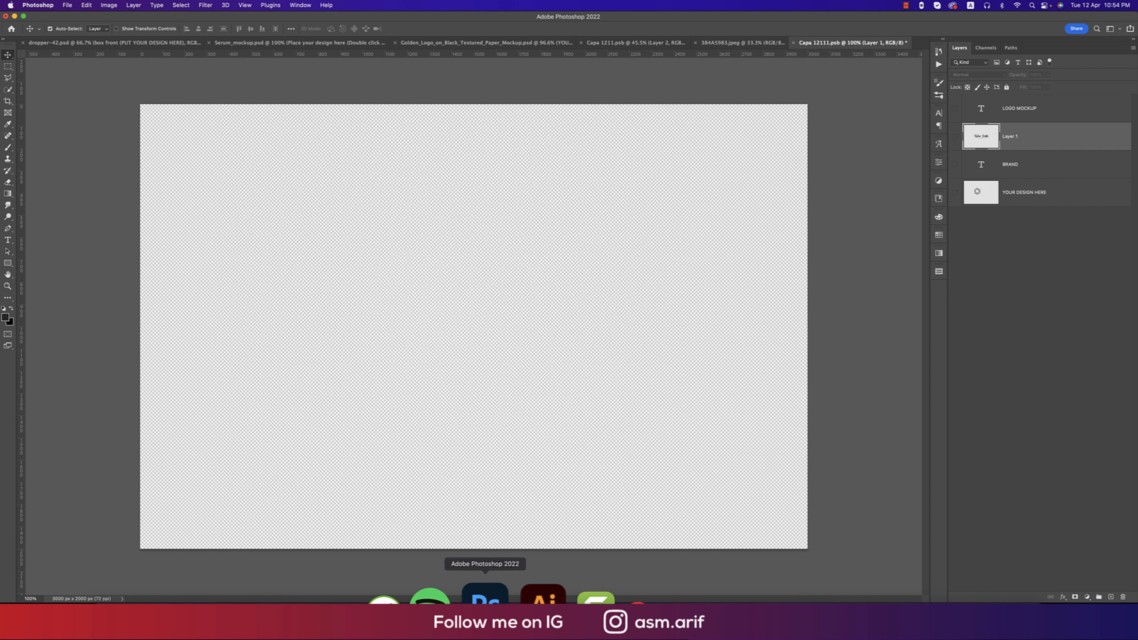
pyautogui.click(543, 598)
pyautogui.rightClick(444, 284)
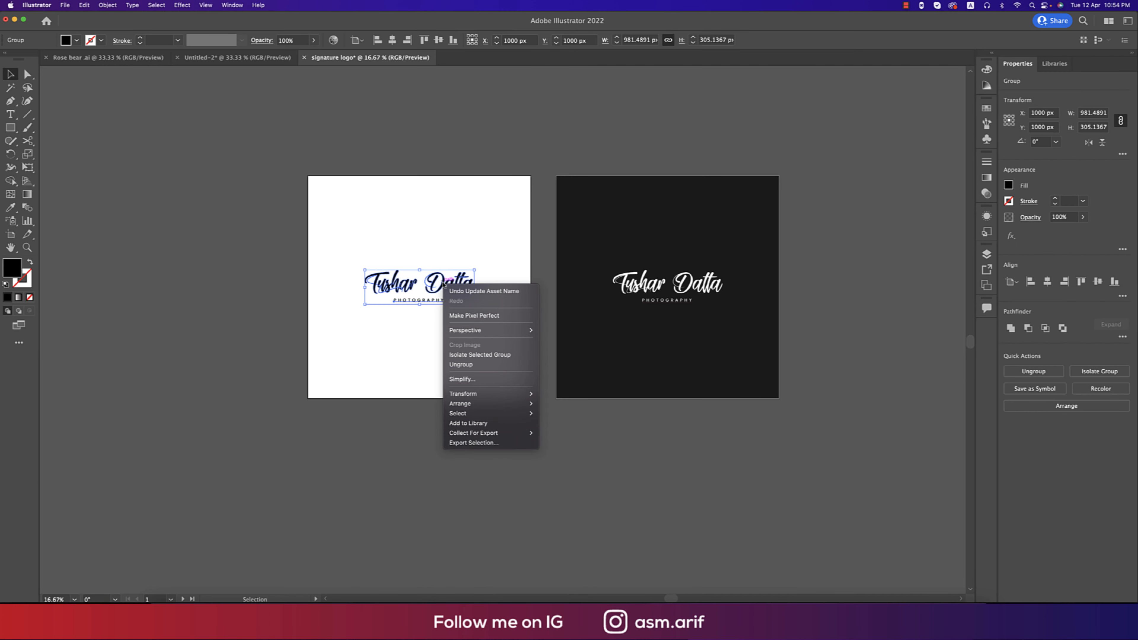
pyautogui.click(418, 369)
pyautogui.moveTo(336, 240); pyautogui.dragTo(487, 372)
pyautogui.press('a')
pyautogui.press('super+c')
pyautogui.press('v')
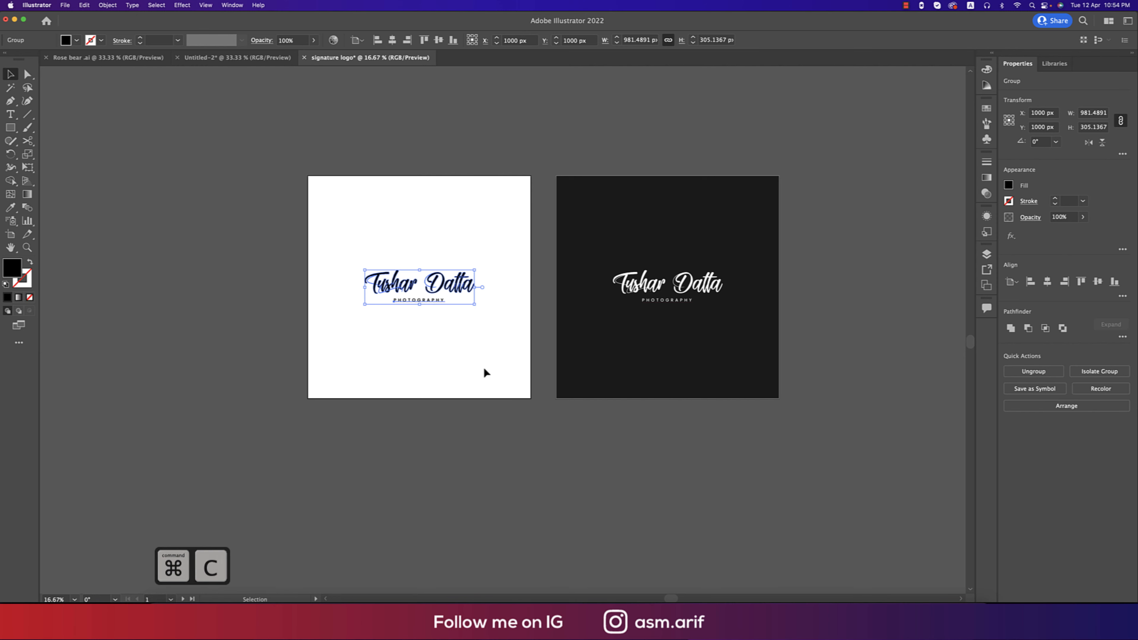
pyautogui.moveTo(522, 598)
pyautogui.click(476, 599)
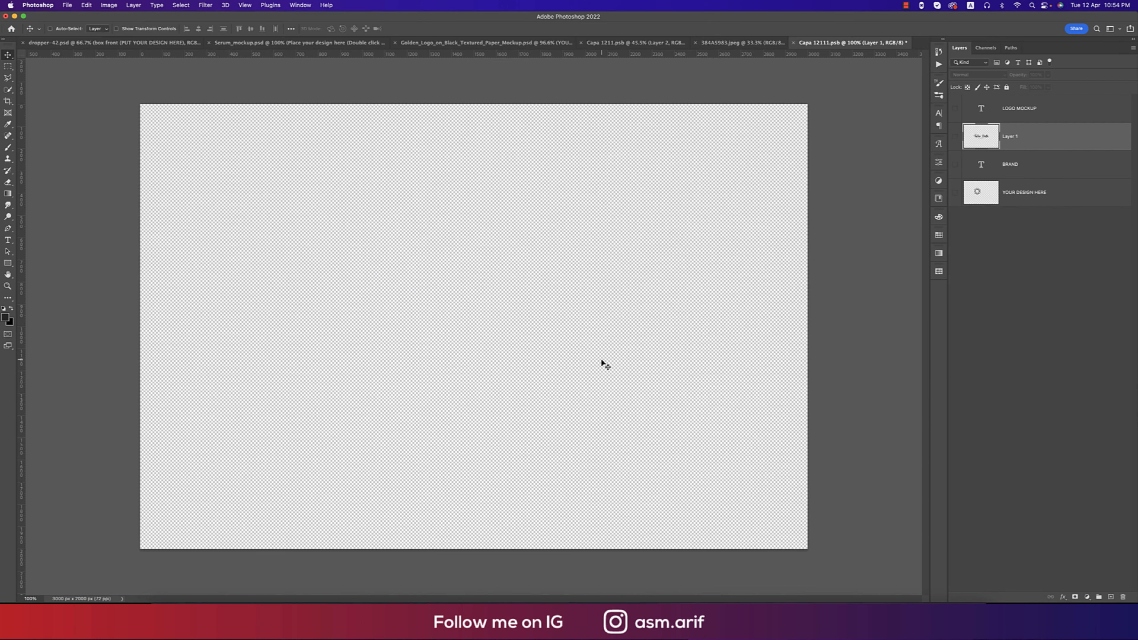
# Paste the signature logo into the smart object, enlarge it across the canvas and save.
pyautogui.press('super+v')
pyautogui.click(607, 277)
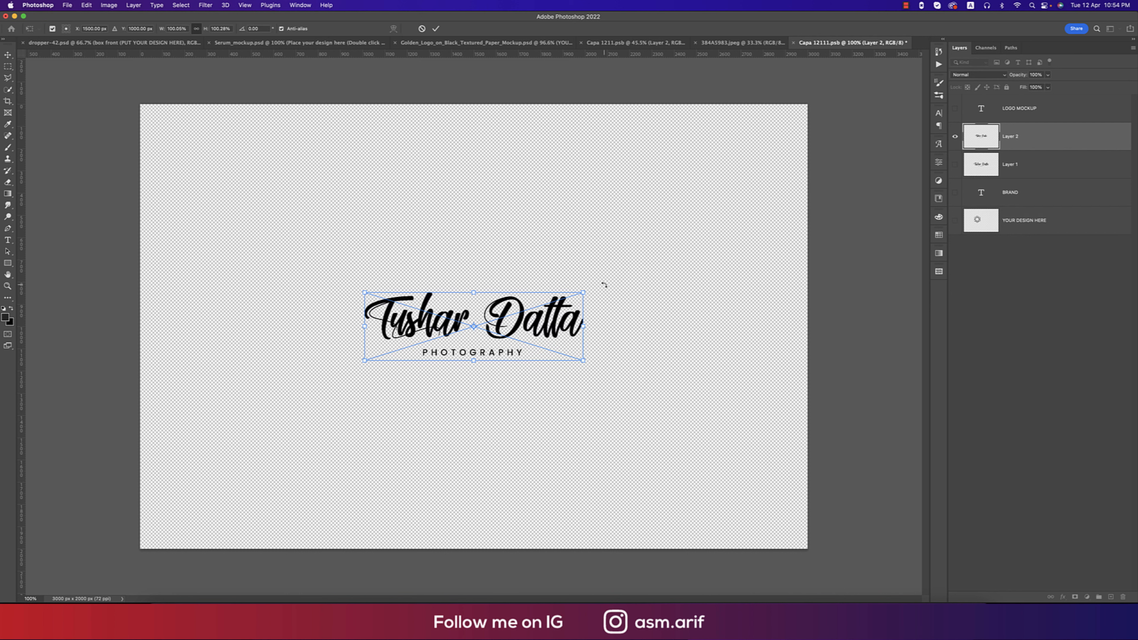
pyautogui.moveTo(587, 320); pyautogui.dragTo(625, 322)
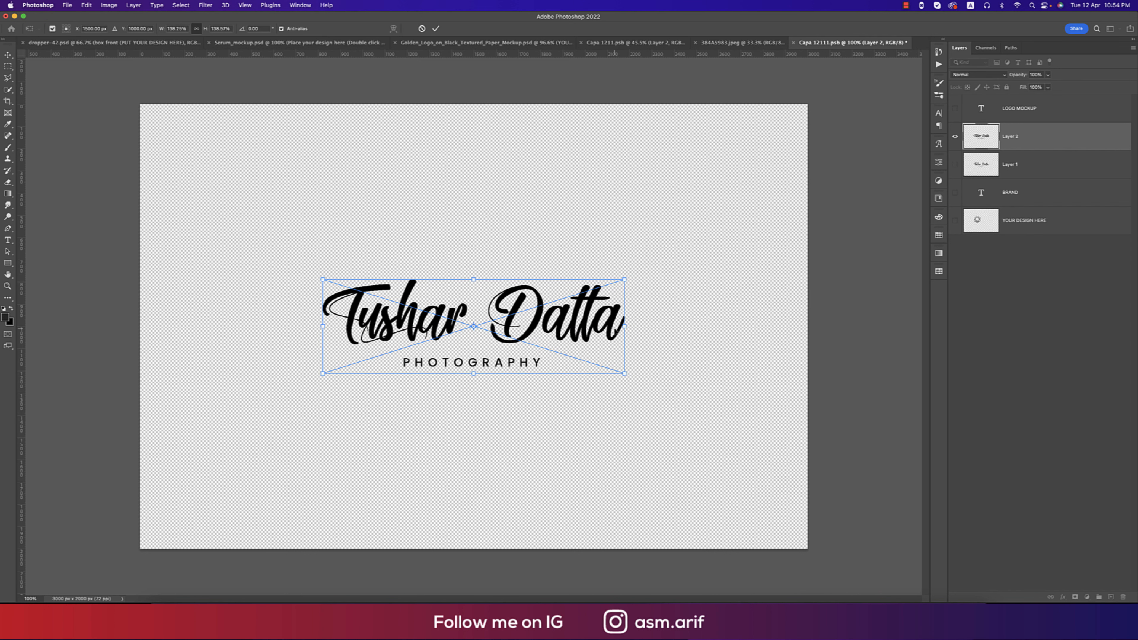
pyautogui.press('Return')
pyautogui.press('super+s')
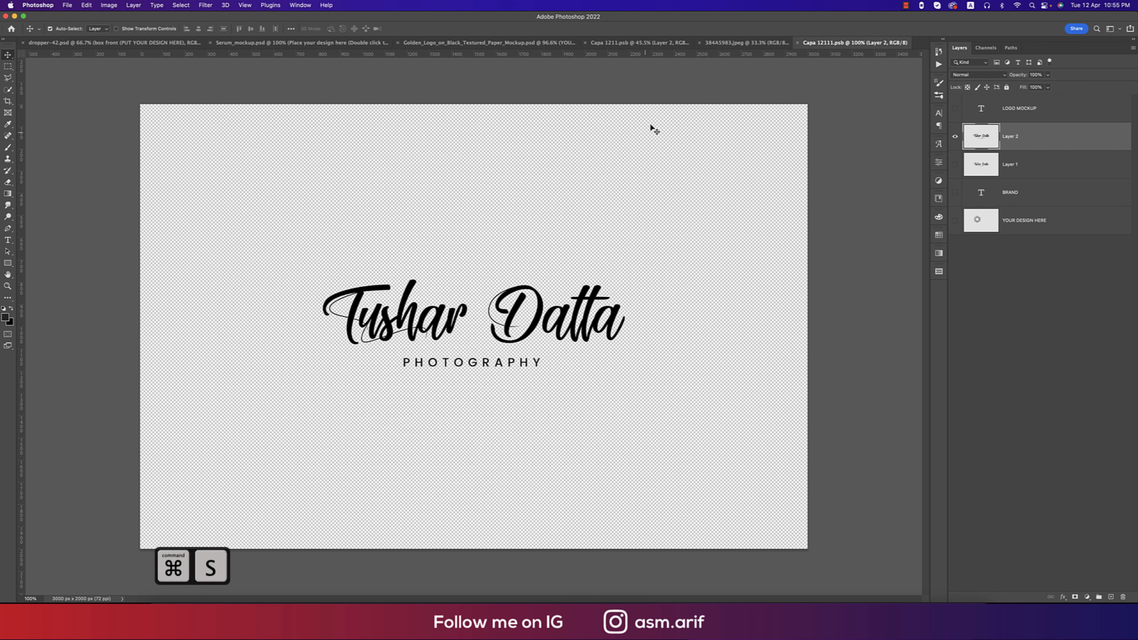
# Return to the Golden_Logo mockup to view the signature rendered in gold foil.
pyautogui.click(718, 44)
pyautogui.click(628, 44)
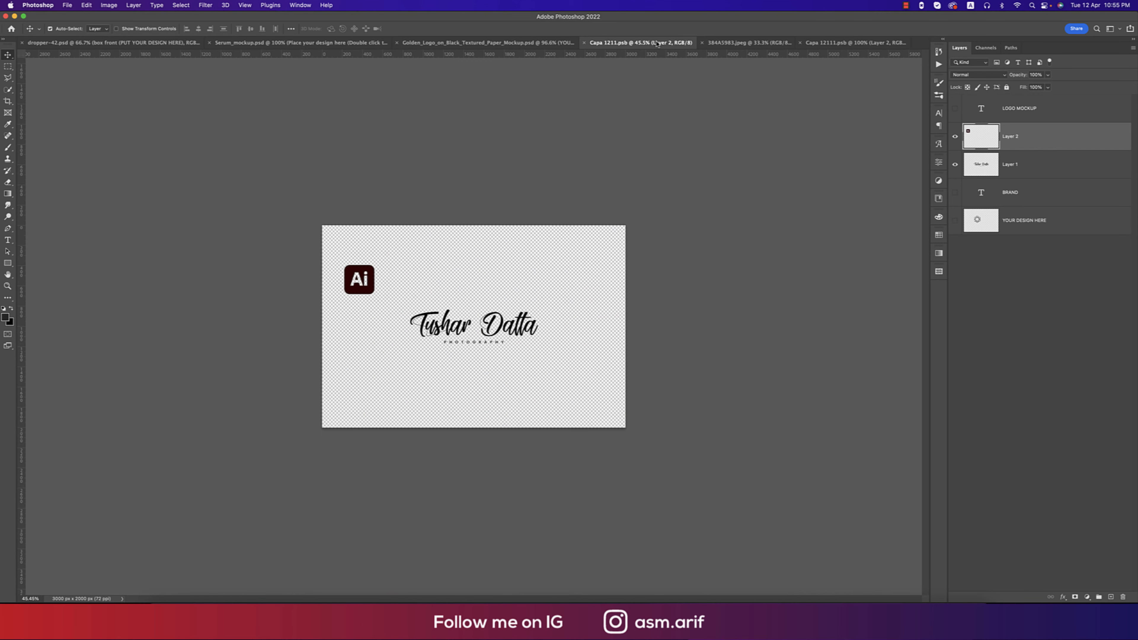
pyautogui.click(542, 44)
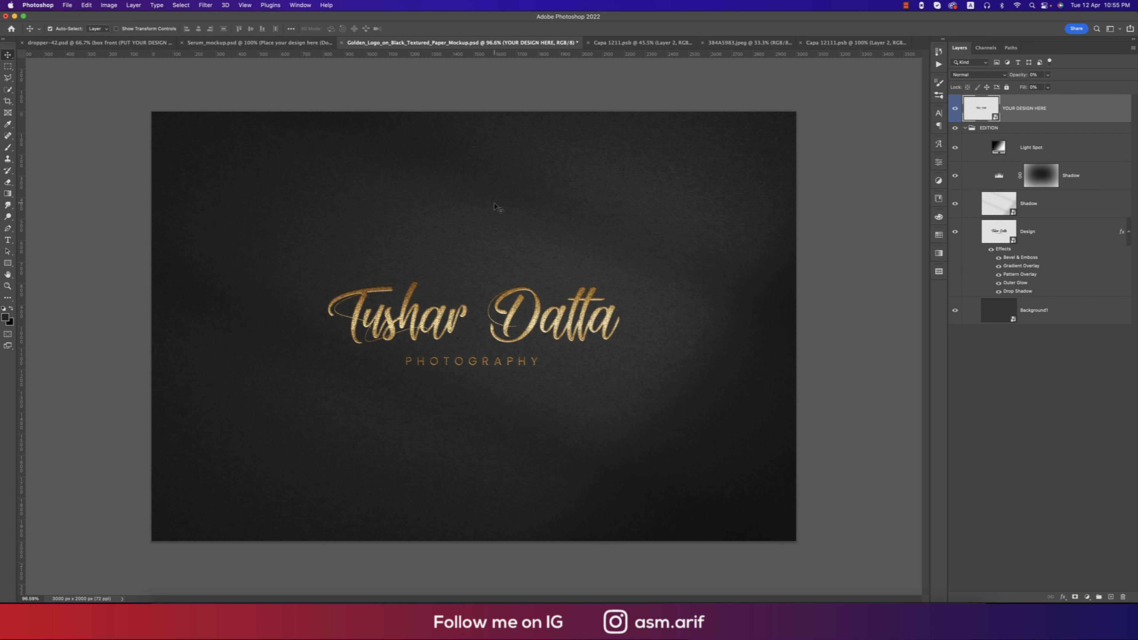